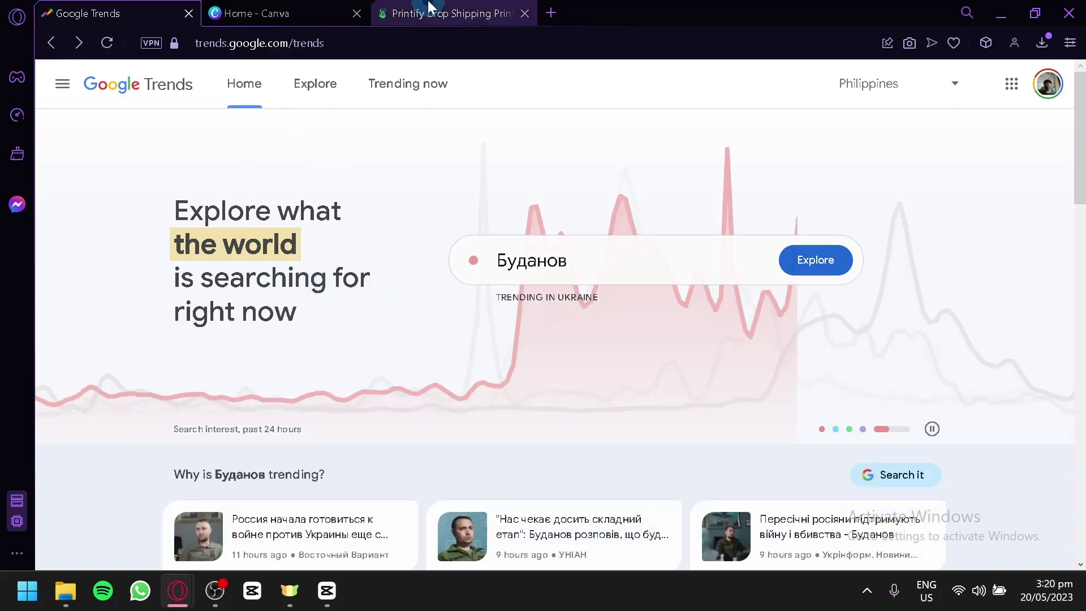
{"action": "key", "text": "ctrl+Tab"}
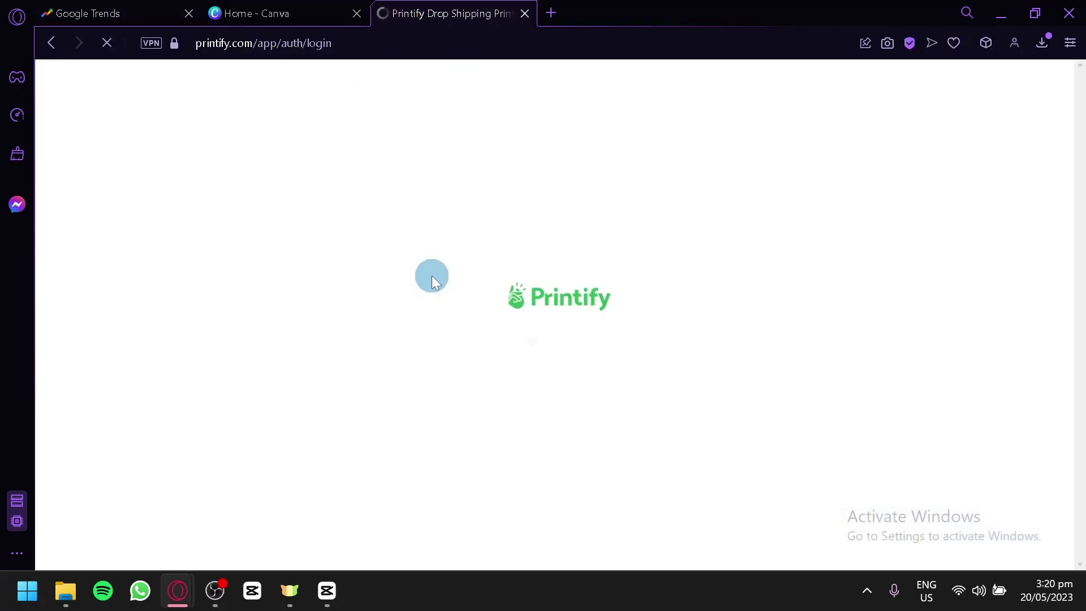
{"action": "left_click", "coordinate": [119, 7]}
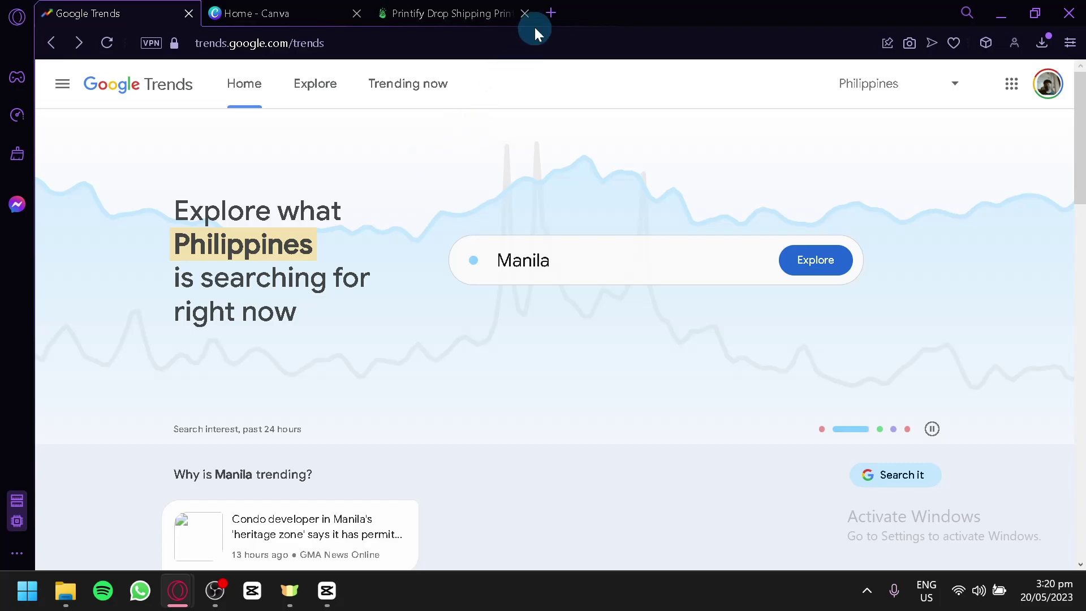
Step: Search Google for 'famopus sports in japan' in a new tab to see the most played sports list
{"action": "left_click", "coordinate": [551, 12]}
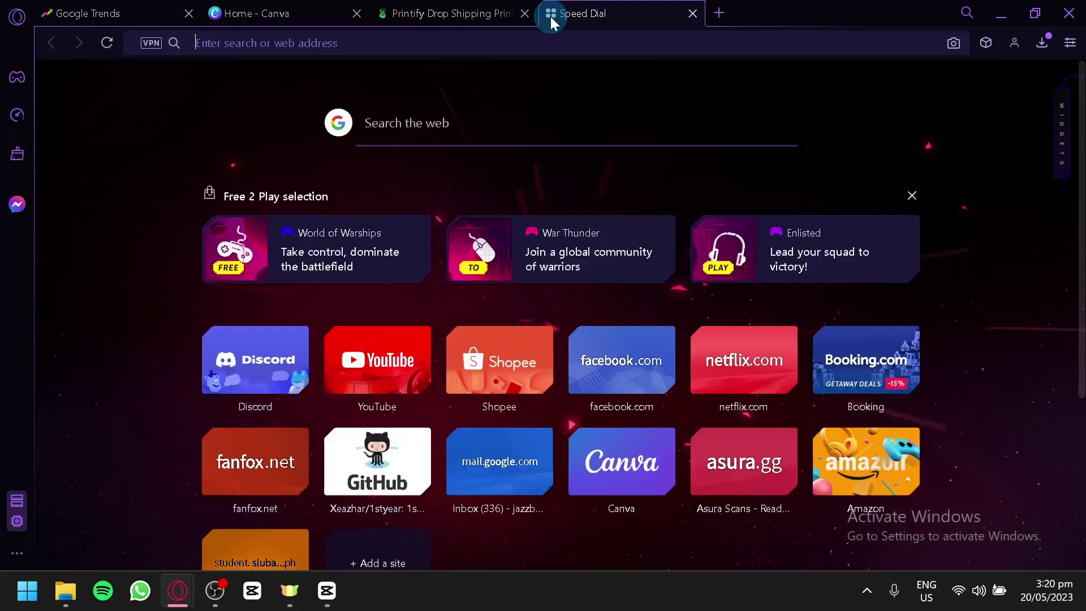
{"action": "type", "text": "famopus s"}
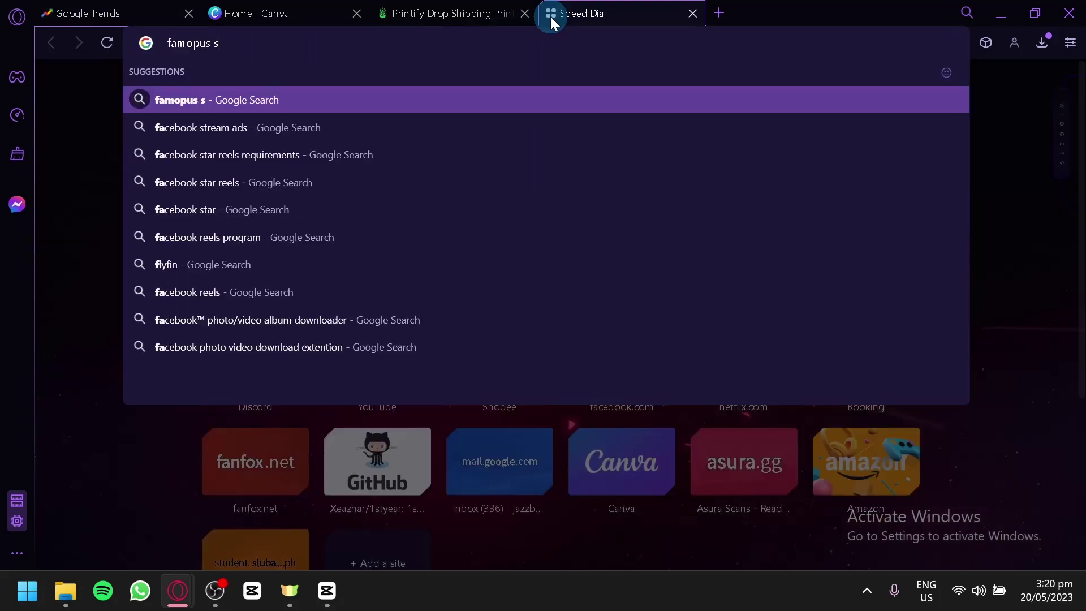
{"action": "type", "text": "ports in japan"}
{"action": "key", "text": "Return"}
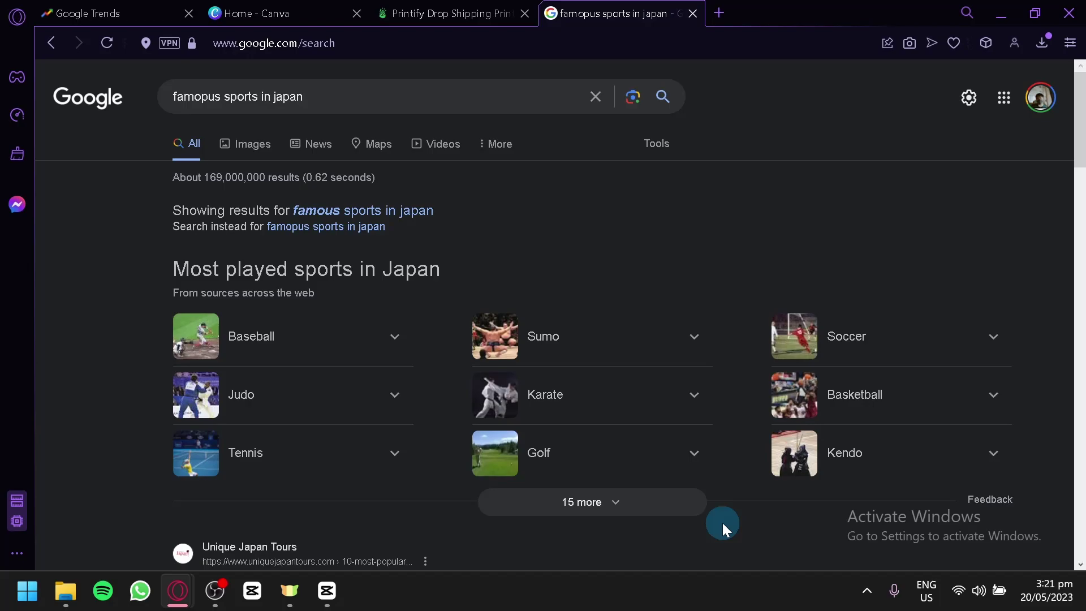
Step: Back in Google Trends, set the country to Japan
{"action": "left_click", "coordinate": [141, 11]}
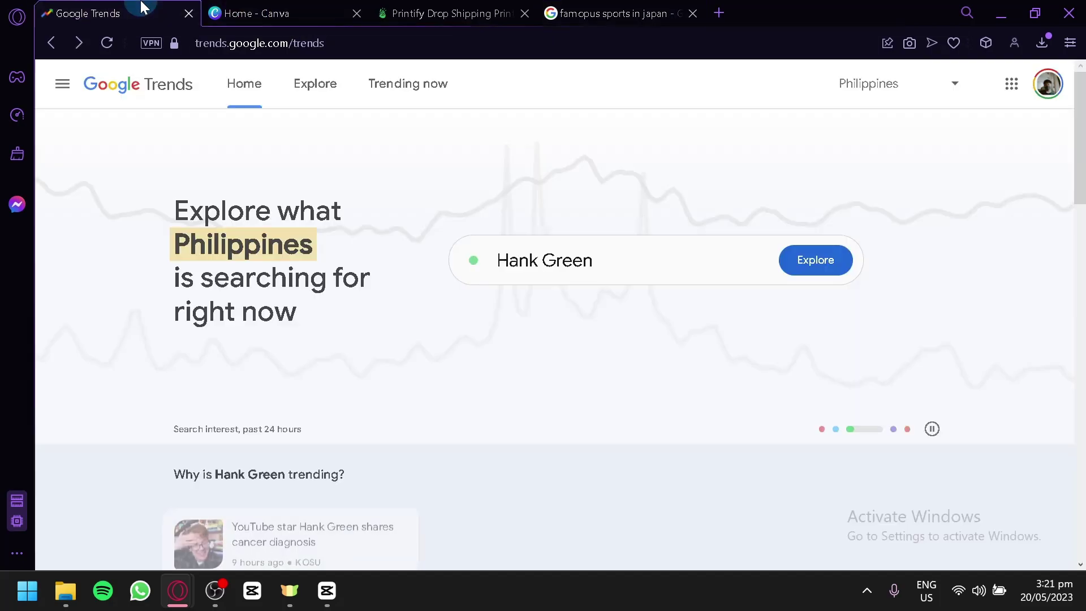
{"action": "left_click", "coordinate": [950, 71]}
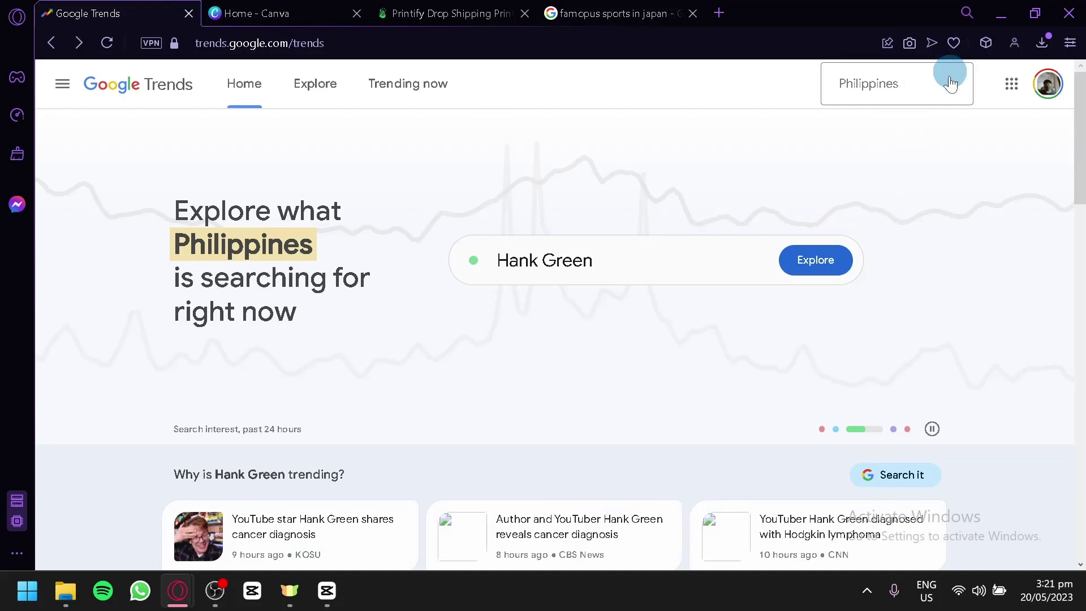
{"action": "scroll", "coordinate": [905, 297], "scroll_direction": "down", "scroll_amount": 20}
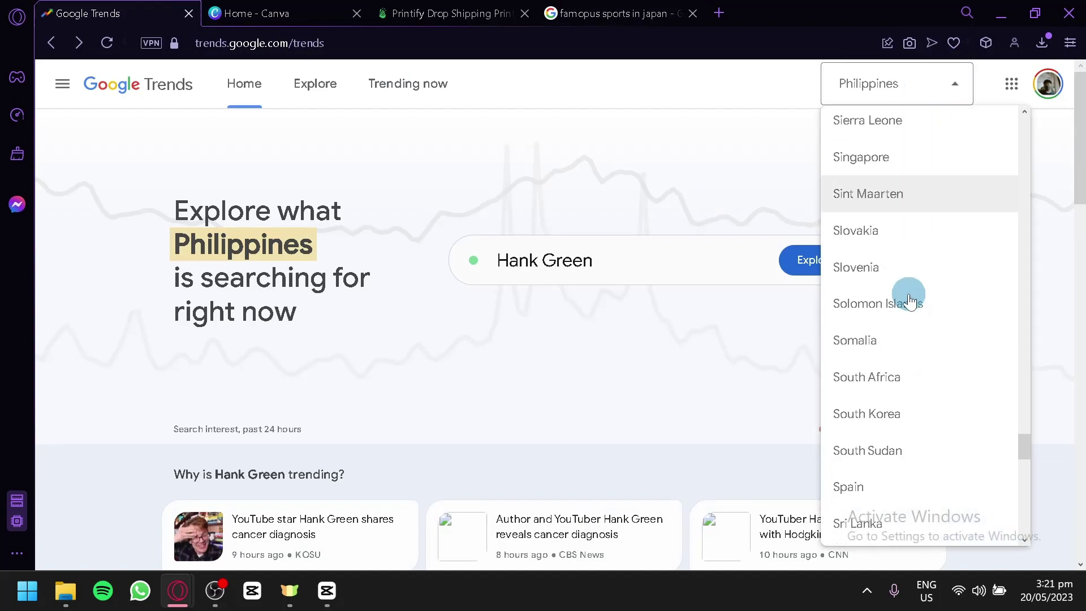
{"action": "scroll", "coordinate": [910, 300], "scroll_direction": "up", "scroll_amount": 20}
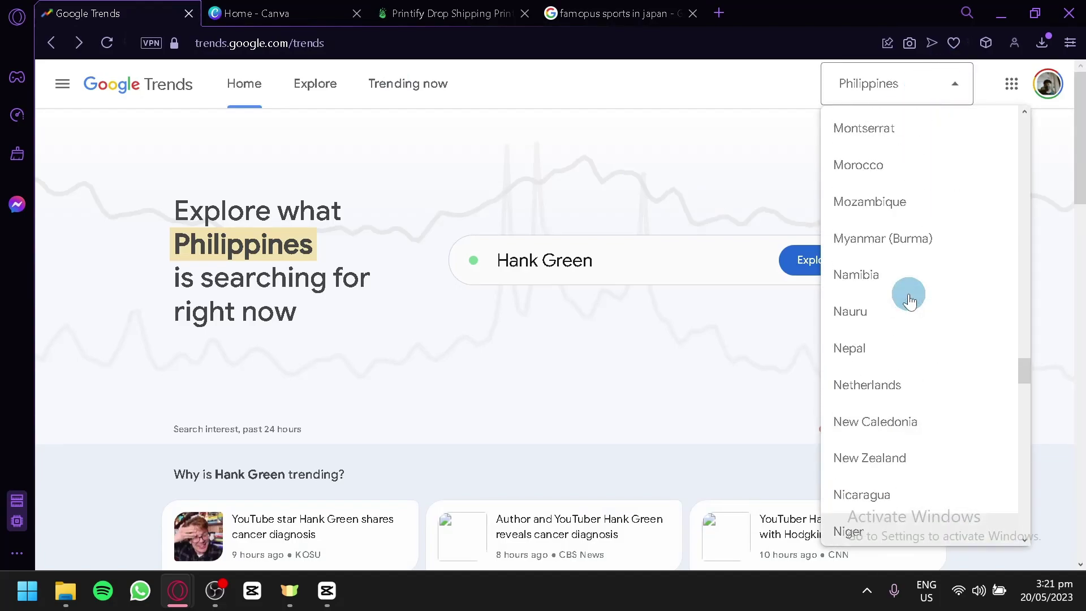
{"action": "scroll", "coordinate": [910, 300], "scroll_direction": "up", "scroll_amount": 12}
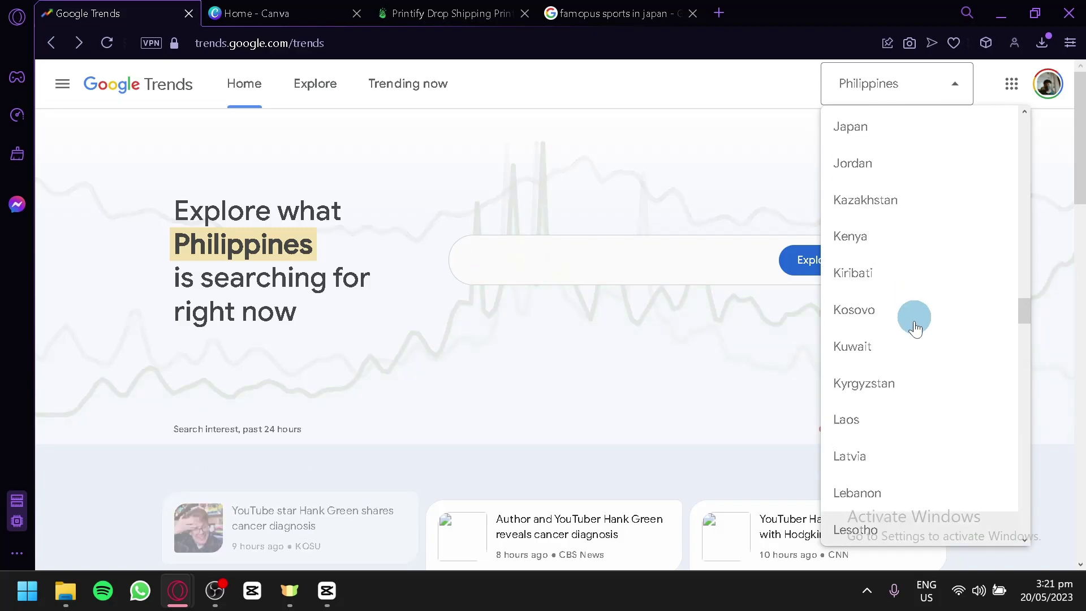
{"action": "scroll", "coordinate": [917, 339], "scroll_direction": "up", "scroll_amount": 4}
{"action": "left_click", "coordinate": [914, 242]}
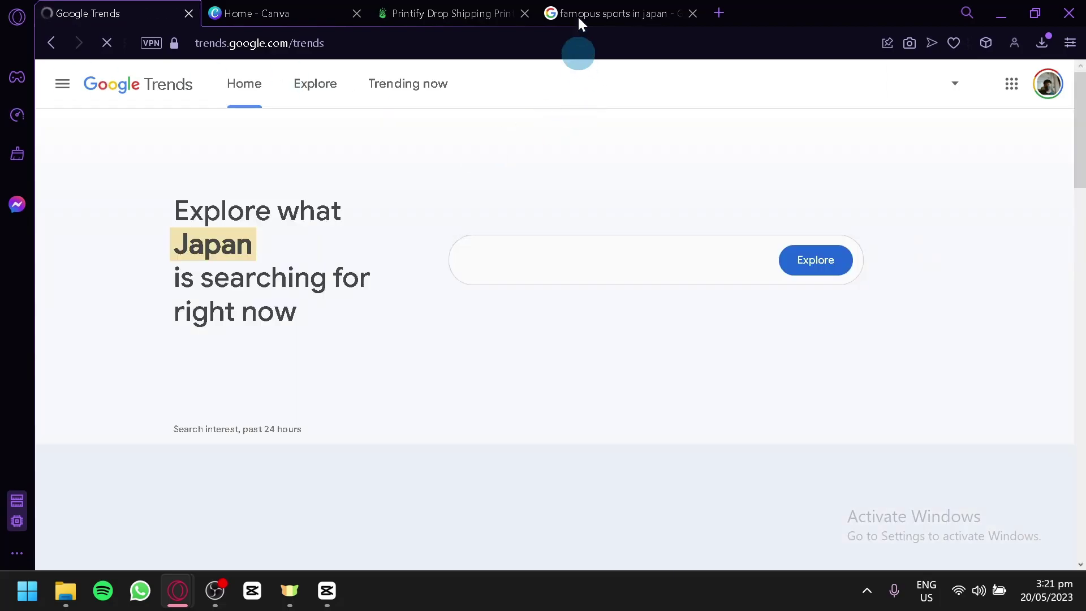
Step: Glance at the sports results, then begin typing the keyword 'kendo' in Trends' explore box
{"action": "left_click", "coordinate": [600, 11]}
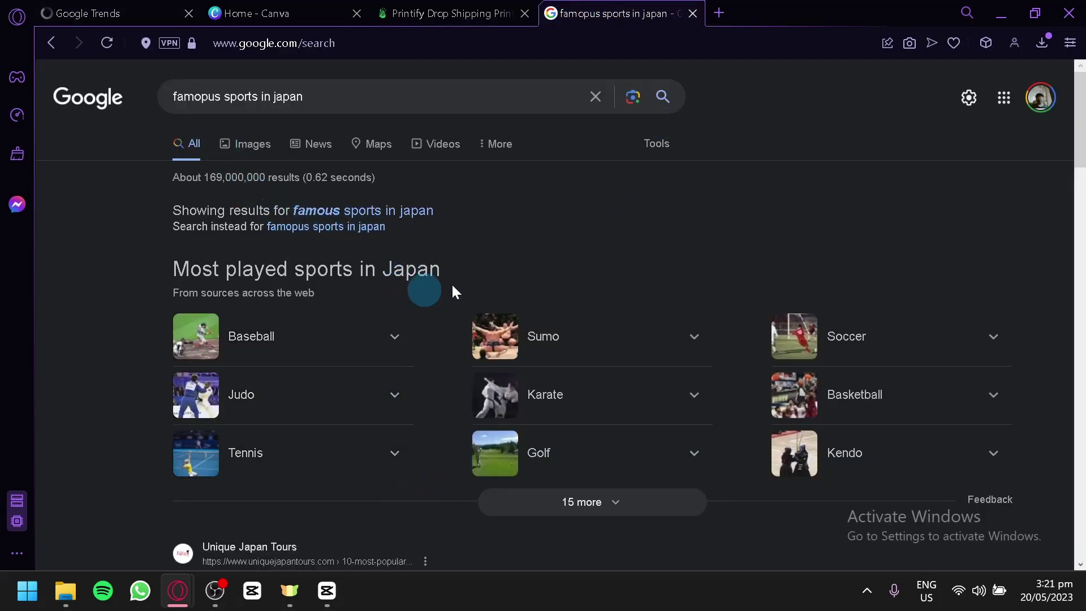
{"action": "left_click", "coordinate": [113, 11]}
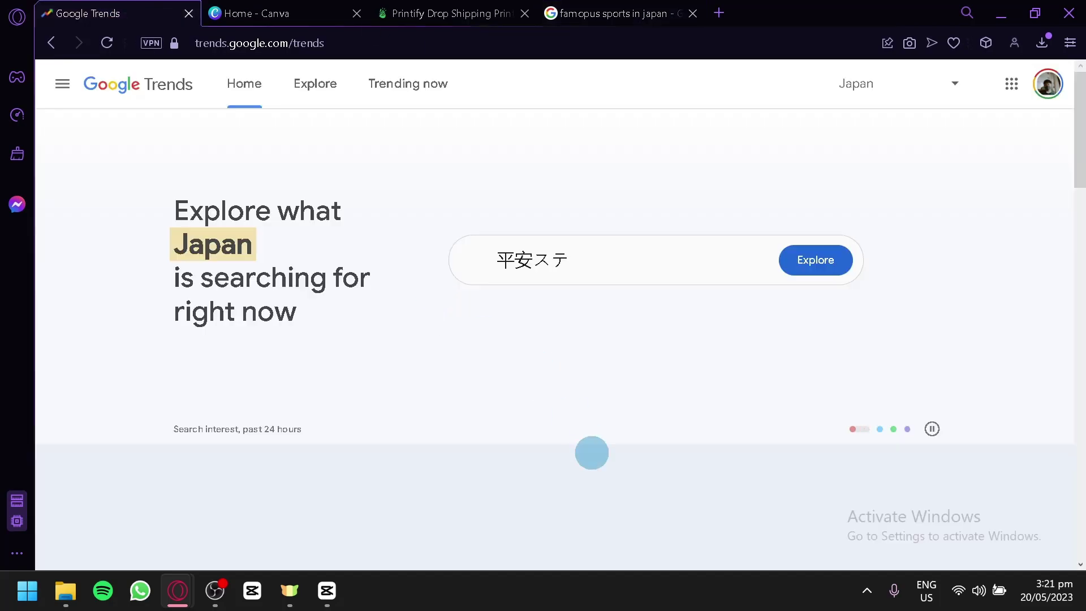
{"action": "left_click", "coordinate": [629, 255]}
{"action": "type", "text": "keno"}
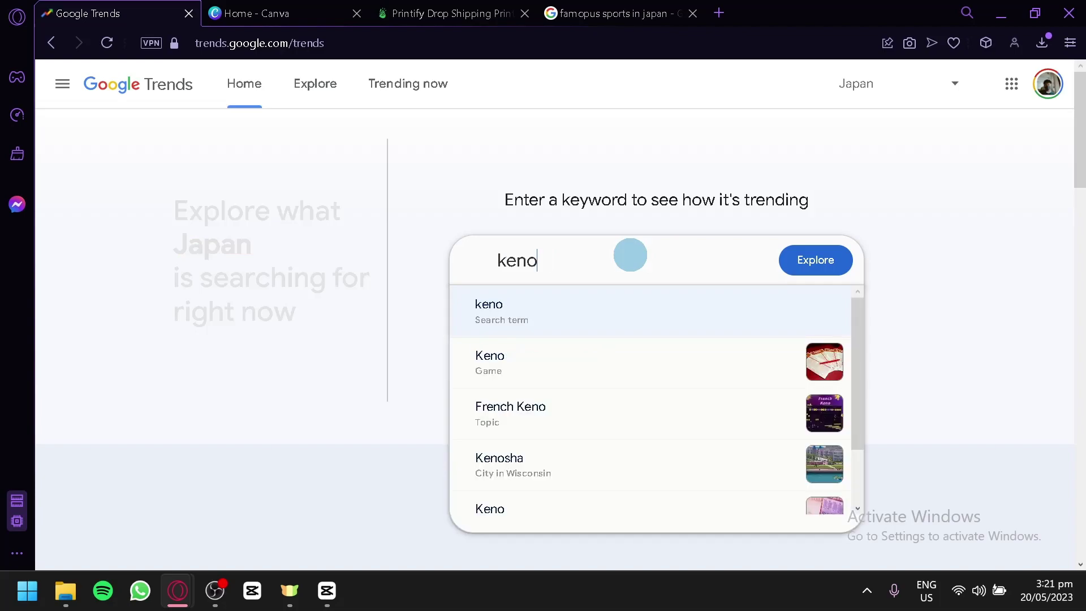
{"action": "key", "text": "BackSpace"}
Step: Finish typing 'kendo', choose the Kendo – Martial arts topic and review its interest-over-time chart
{"action": "type", "text": "do"}
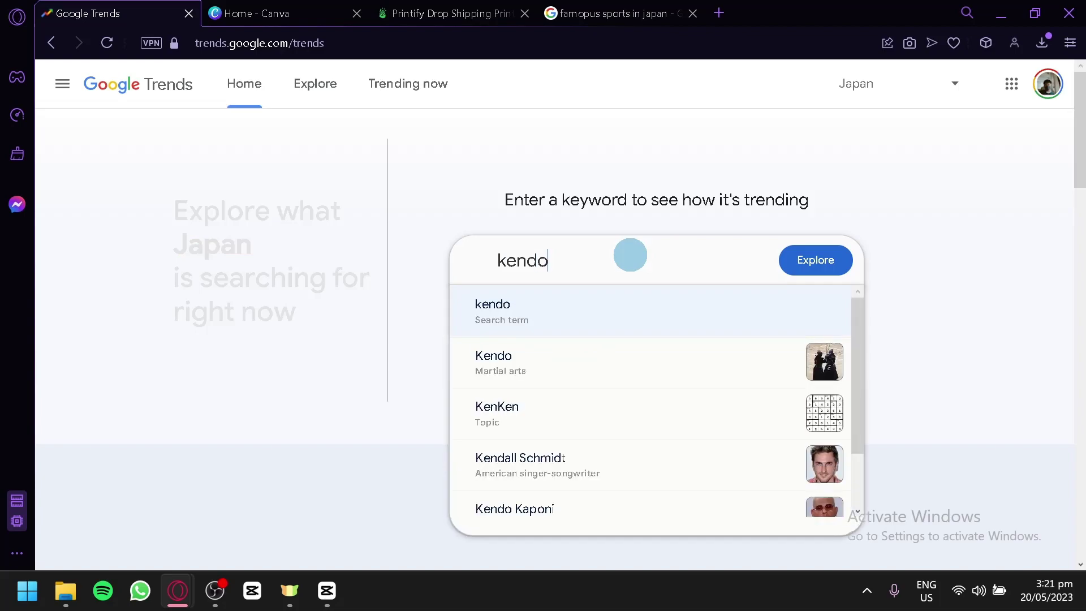
{"action": "left_click", "coordinate": [634, 376]}
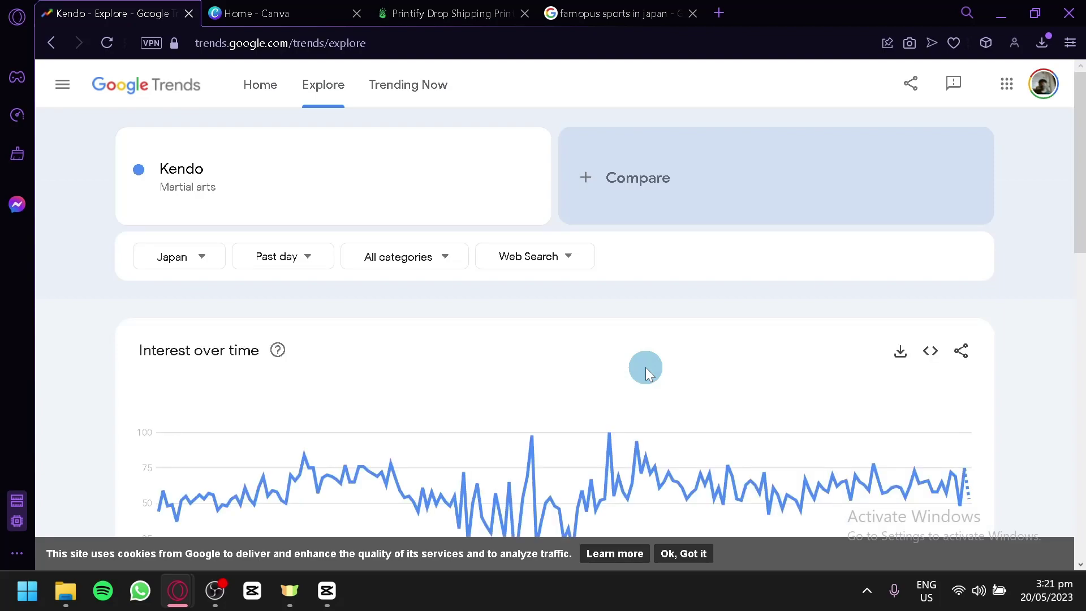
{"action": "scroll", "coordinate": [647, 367], "scroll_direction": "down", "scroll_amount": 2}
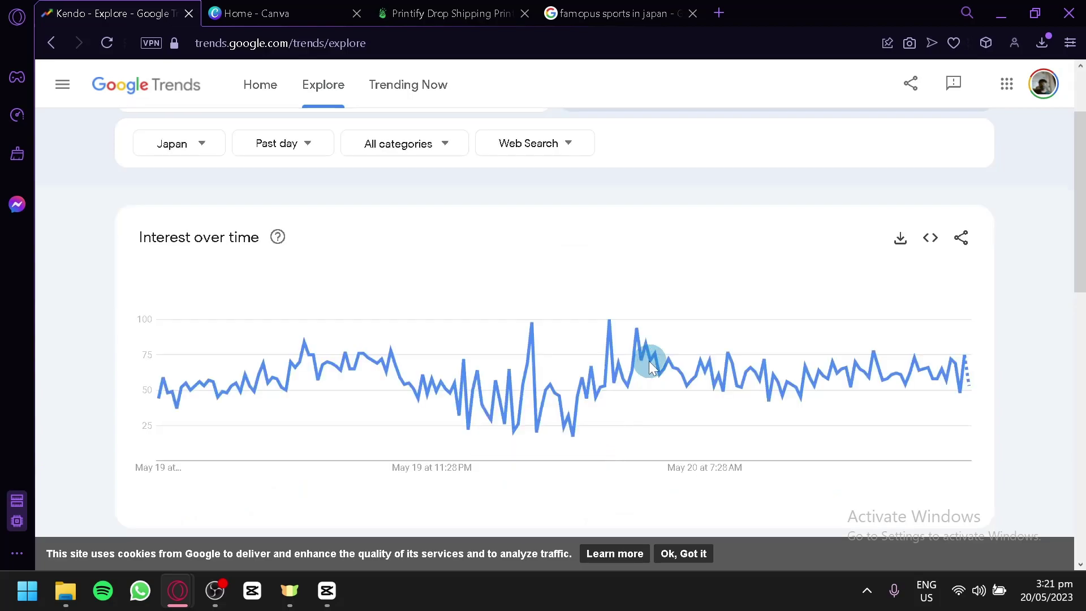
{"action": "mouse_move", "coordinate": [606, 323]}
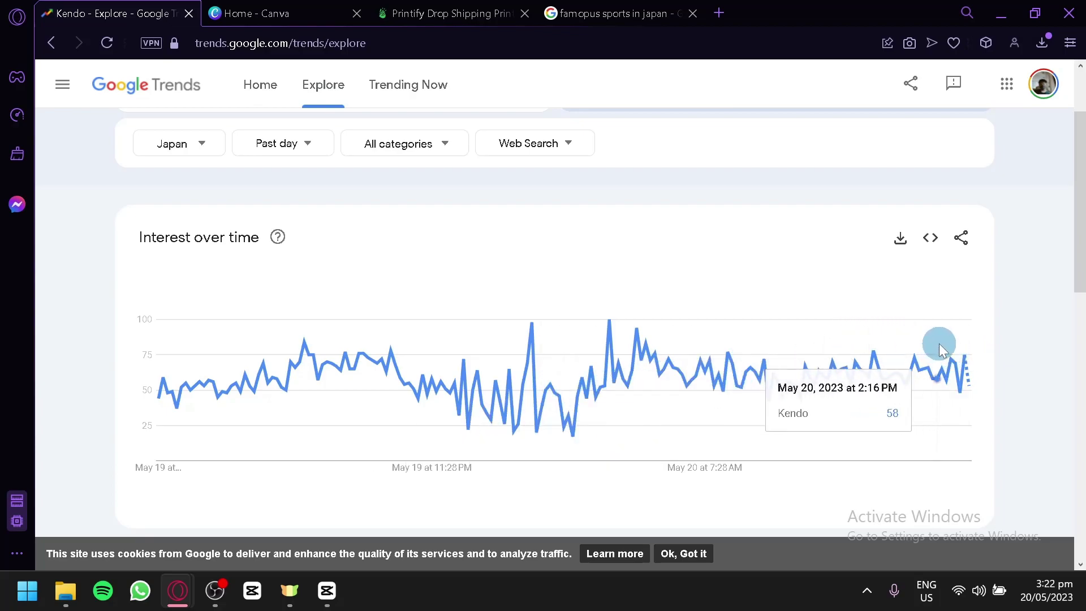
{"action": "scroll", "coordinate": [935, 345], "scroll_direction": "up", "scroll_amount": 2}
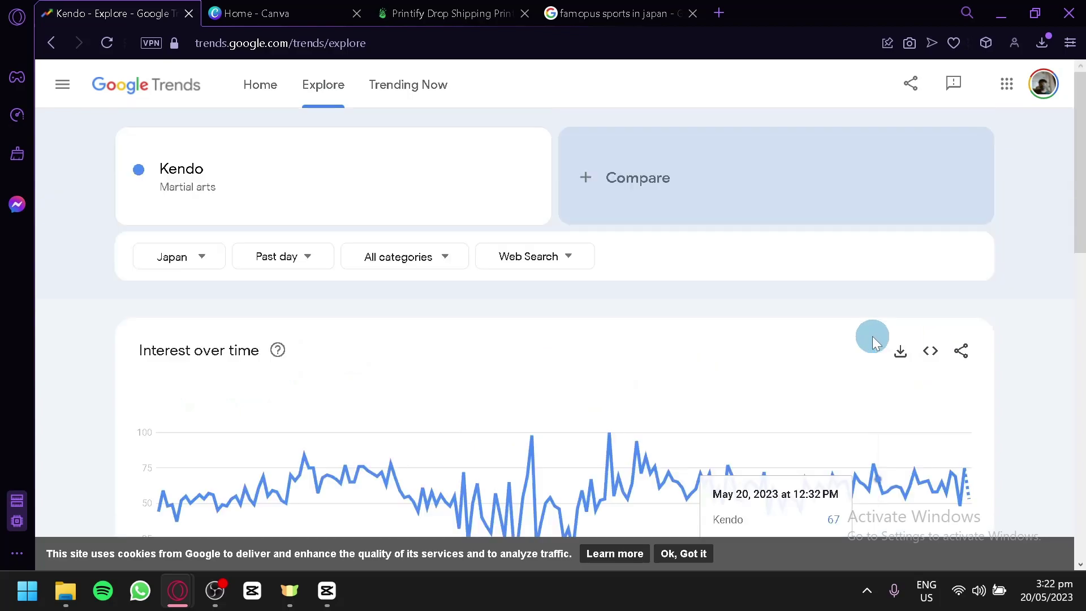
{"action": "scroll", "coordinate": [897, 342], "scroll_direction": "down", "scroll_amount": 2}
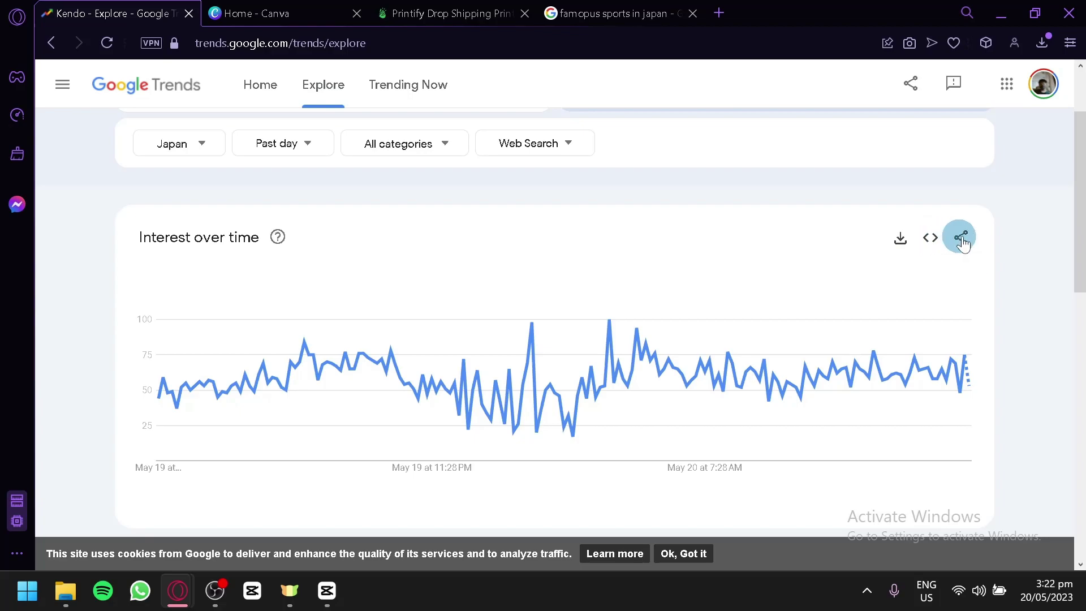
{"action": "scroll", "coordinate": [934, 345], "scroll_direction": "down", "scroll_amount": 2}
{"action": "scroll", "coordinate": [882, 375], "scroll_direction": "up", "scroll_amount": 4}
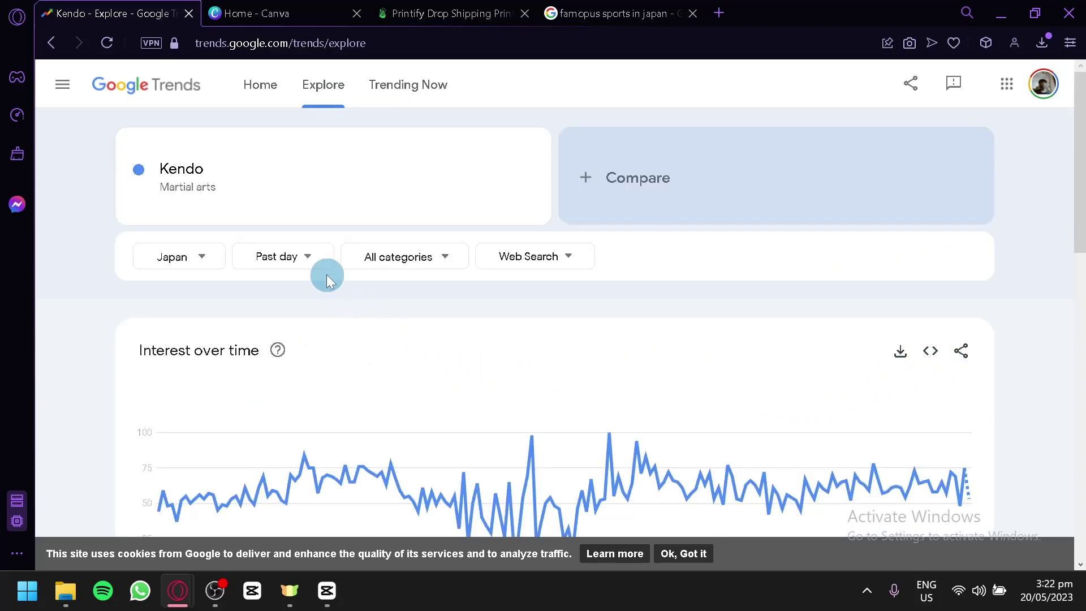
{"action": "left_click", "coordinate": [291, 249]}
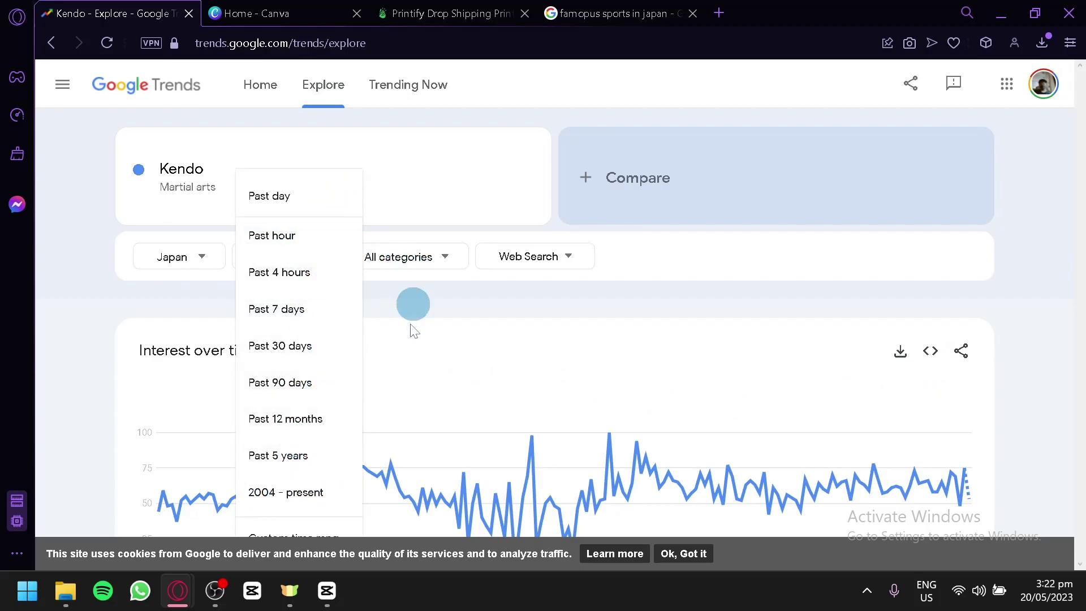
{"action": "left_click", "coordinate": [293, 459]}
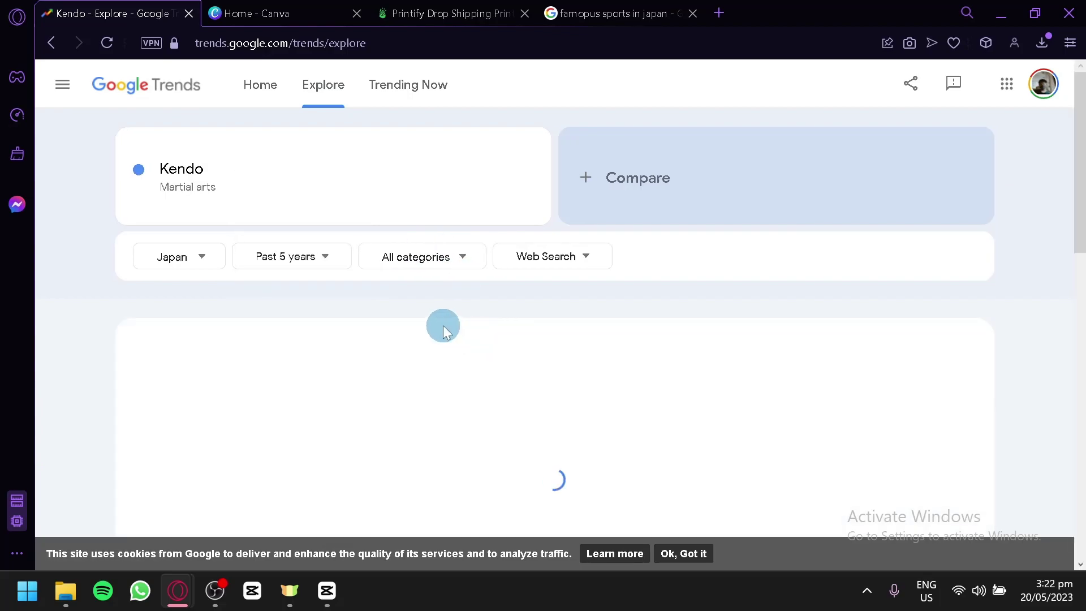
{"action": "scroll", "coordinate": [435, 309], "scroll_direction": "down", "scroll_amount": 2}
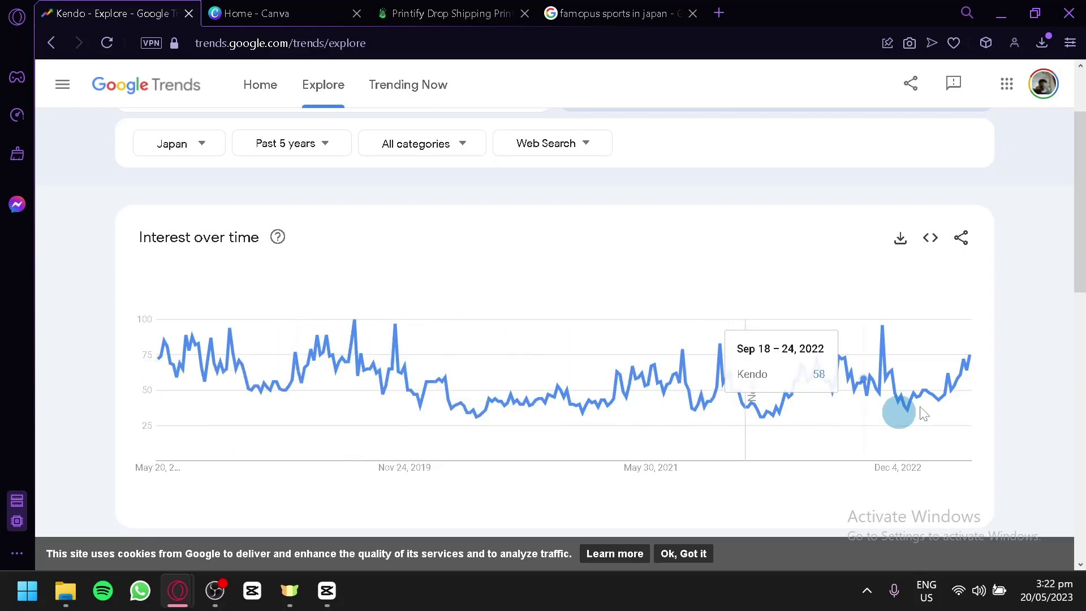
{"action": "left_click", "coordinate": [300, 149]}
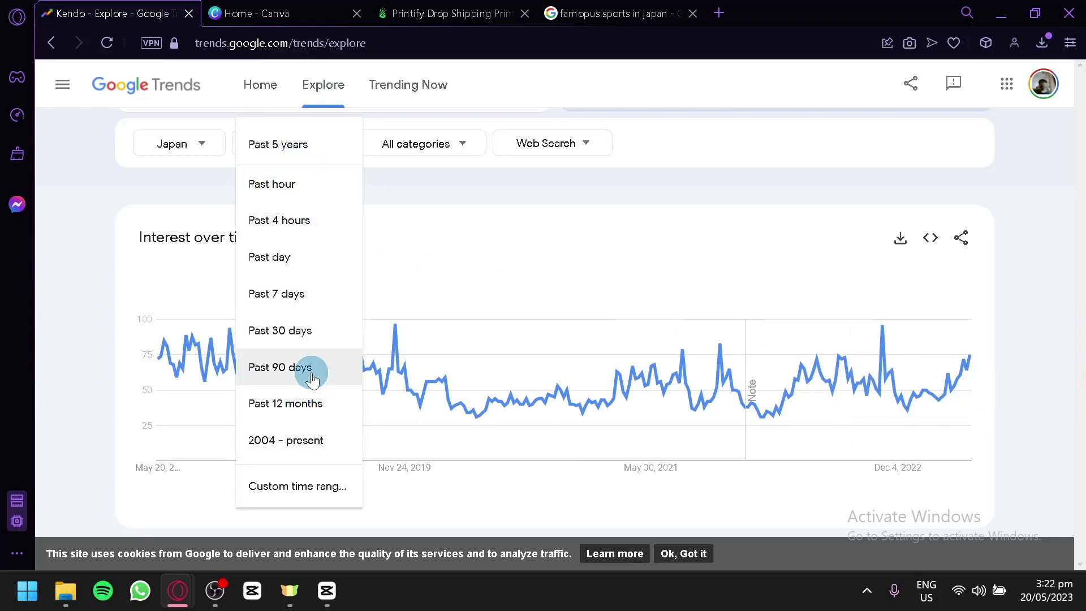
{"action": "left_click", "coordinate": [317, 329]}
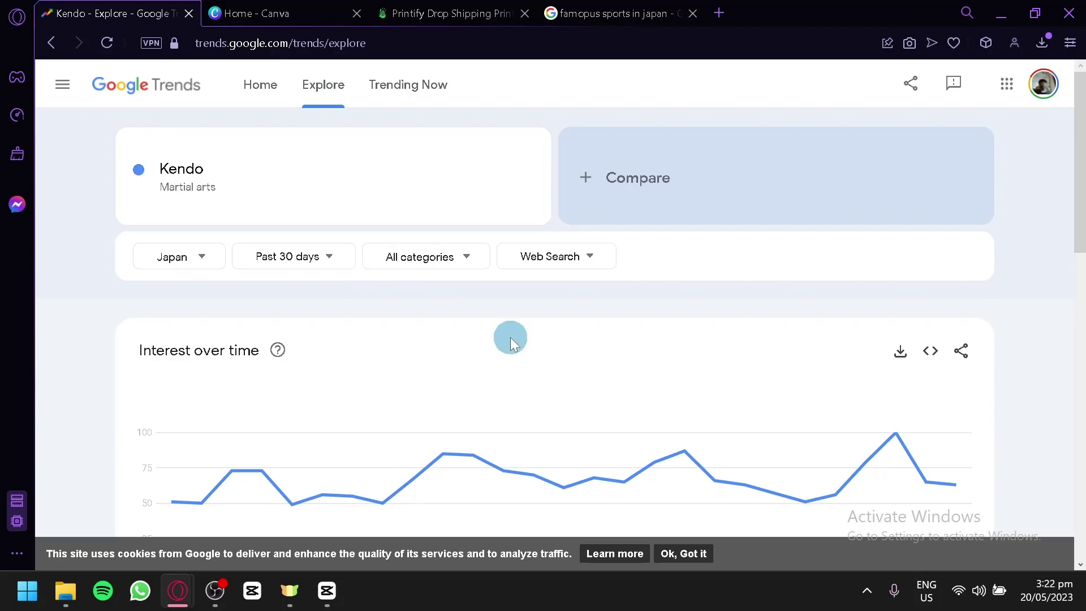
{"action": "scroll", "coordinate": [503, 333], "scroll_direction": "down", "scroll_amount": 2}
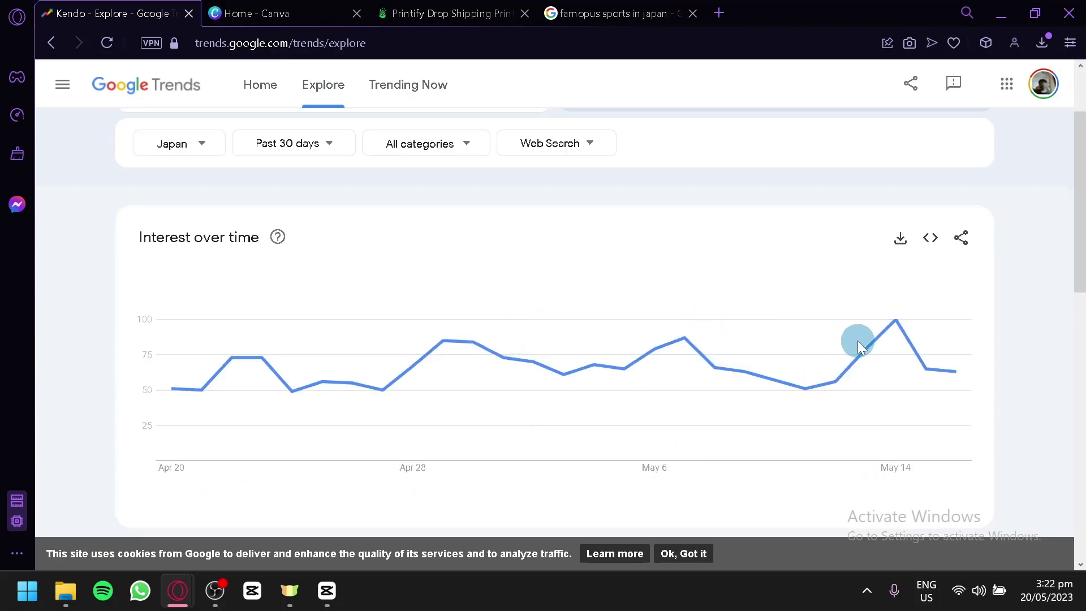
{"action": "mouse_move", "coordinate": [896, 322]}
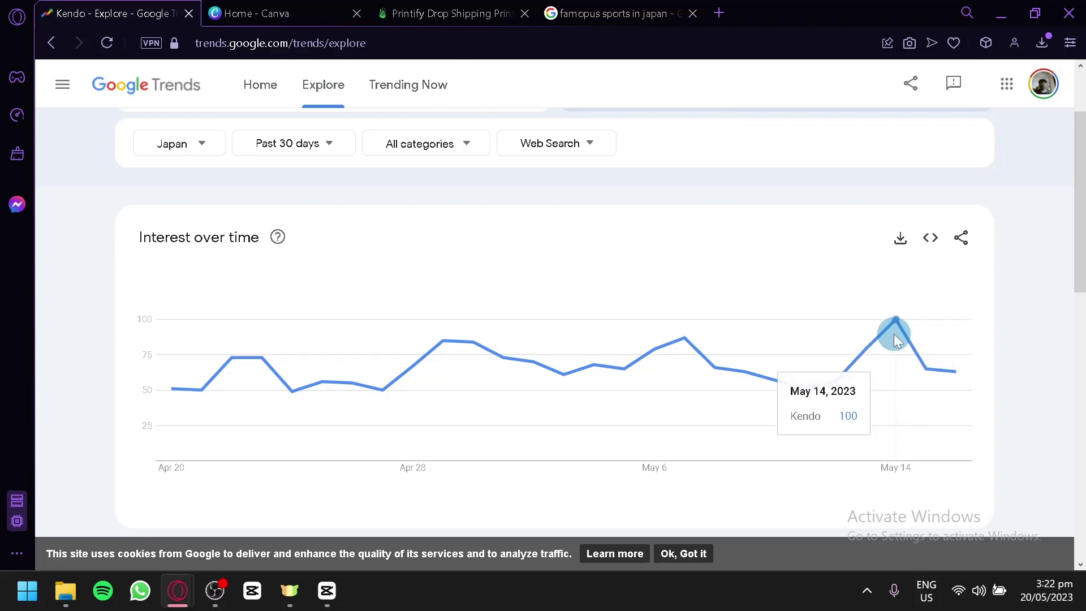
{"action": "scroll", "coordinate": [959, 388], "scroll_direction": "down", "scroll_amount": 6}
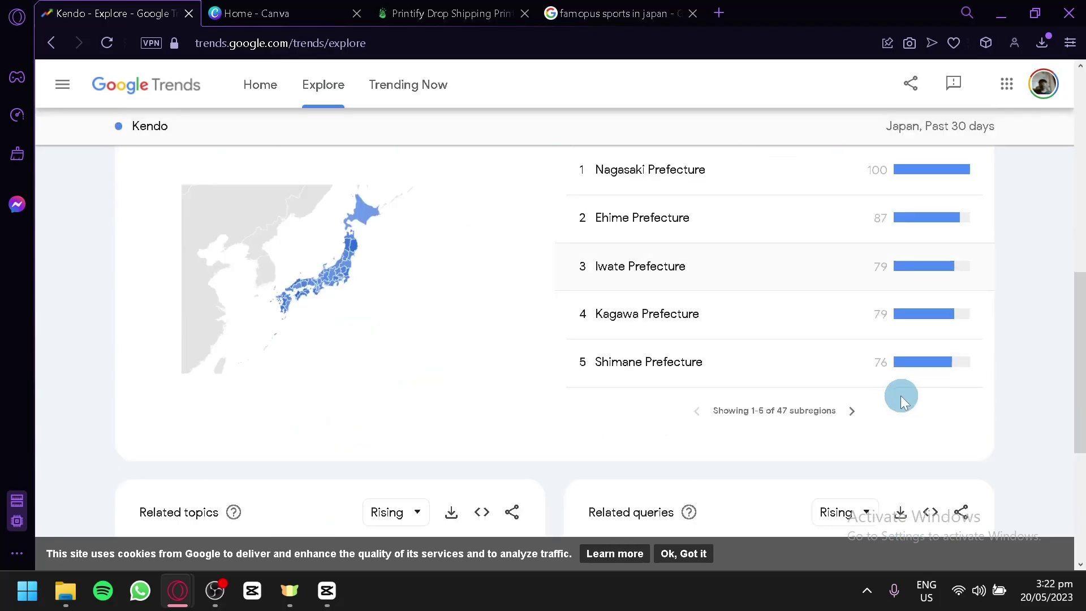
{"action": "scroll", "coordinate": [412, 303], "scroll_direction": "down", "scroll_amount": 2}
{"action": "scroll", "coordinate": [436, 262], "scroll_direction": "up", "scroll_amount": 2}
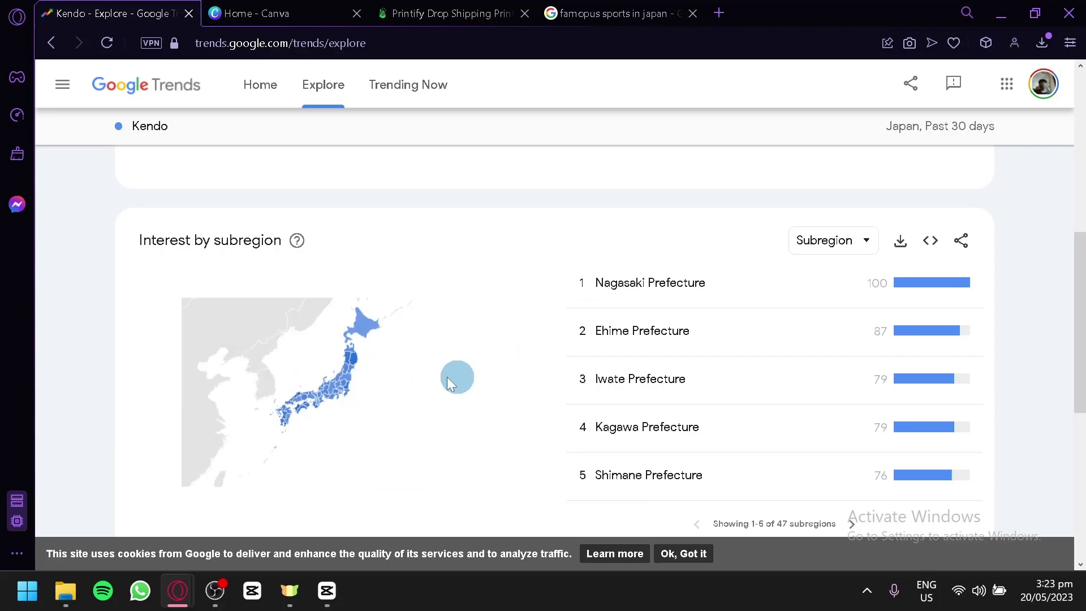
{"action": "scroll", "coordinate": [182, 347], "scroll_direction": "down", "scroll_amount": 4}
{"action": "scroll", "coordinate": [448, 388], "scroll_direction": "up", "scroll_amount": 4}
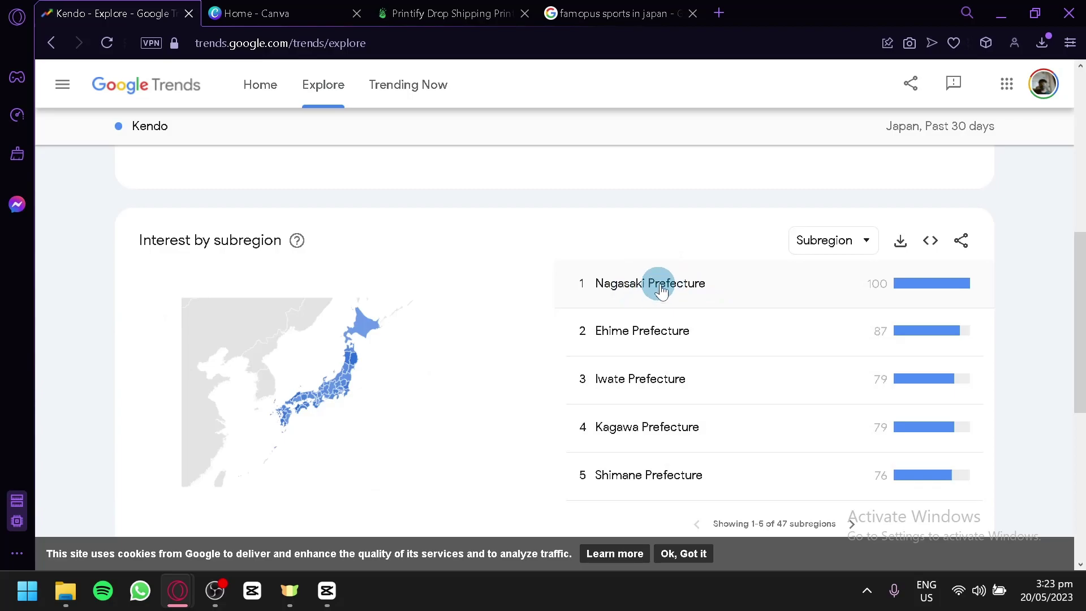
{"action": "scroll", "coordinate": [565, 323], "scroll_direction": "down", "scroll_amount": 7}
{"action": "scroll", "coordinate": [728, 287], "scroll_direction": "up", "scroll_amount": 6}
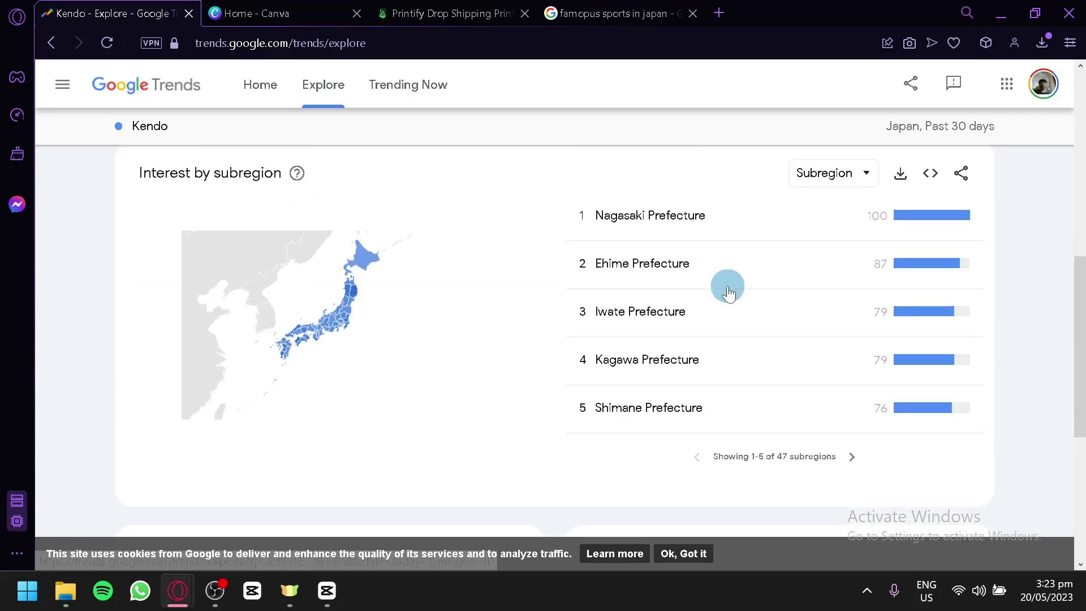
{"action": "scroll", "coordinate": [631, 294], "scroll_direction": "down", "scroll_amount": 4}
{"action": "scroll", "coordinate": [631, 294], "scroll_direction": "up", "scroll_amount": 10}
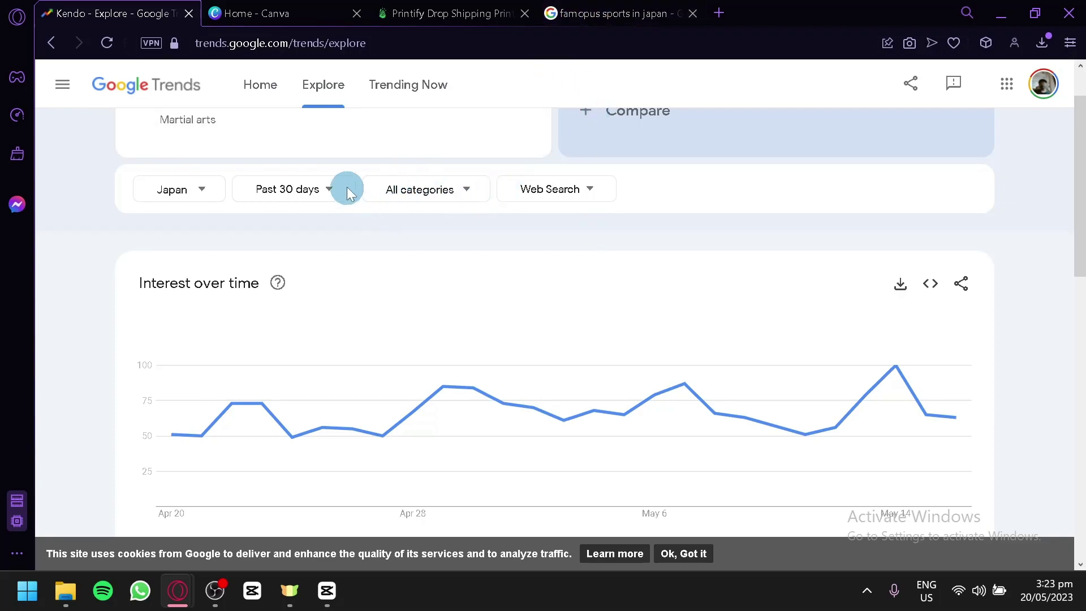
Step: Move from the Canva tab to Printify and sign in with the saved Google account
{"action": "left_click", "coordinate": [254, 8]}
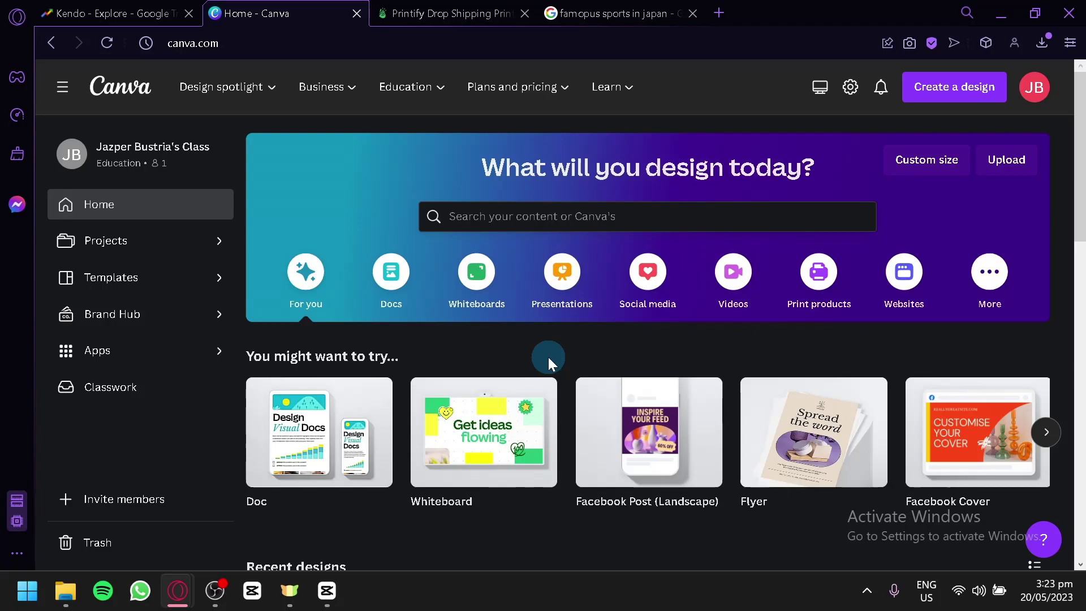
{"action": "left_click", "coordinate": [444, 13]}
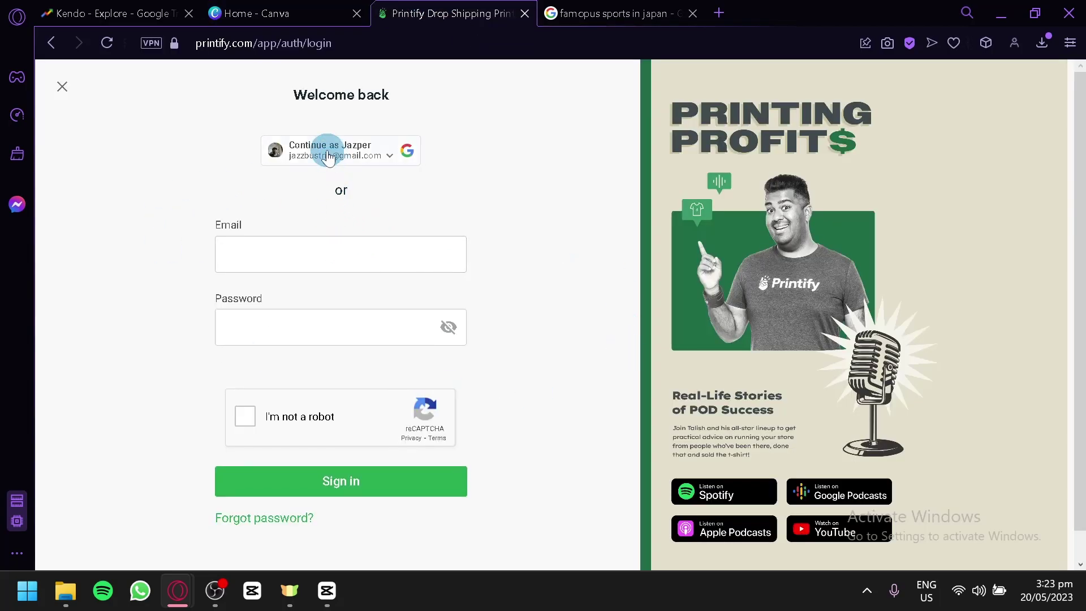
{"action": "left_click", "coordinate": [342, 149]}
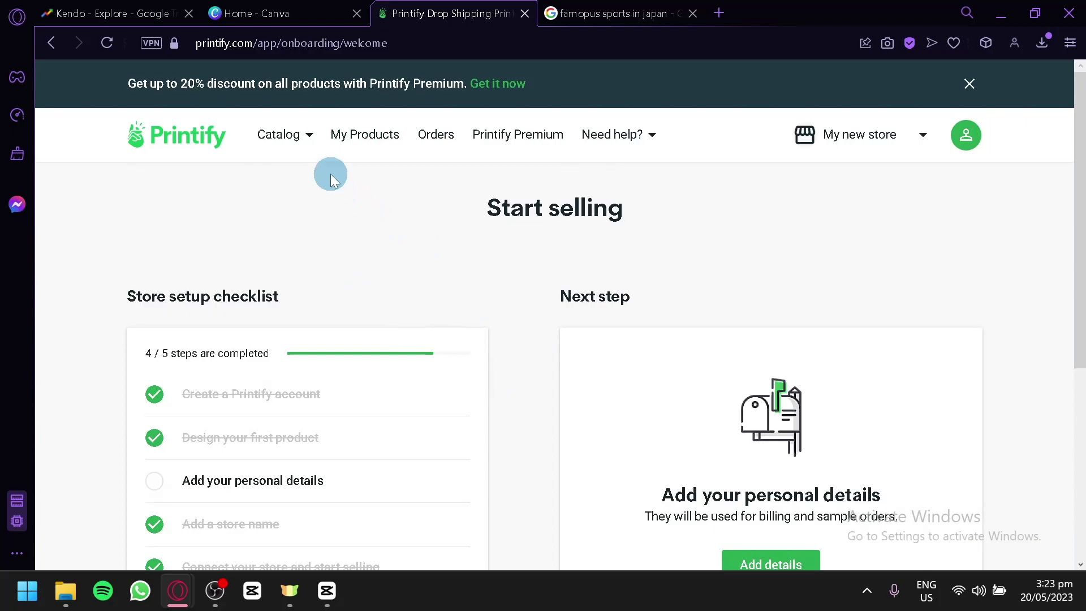
Step: Browse the catalog's men's T-shirts and open the Unisex Jersey Short Sleeve Tee page
{"action": "left_click", "coordinate": [298, 135]}
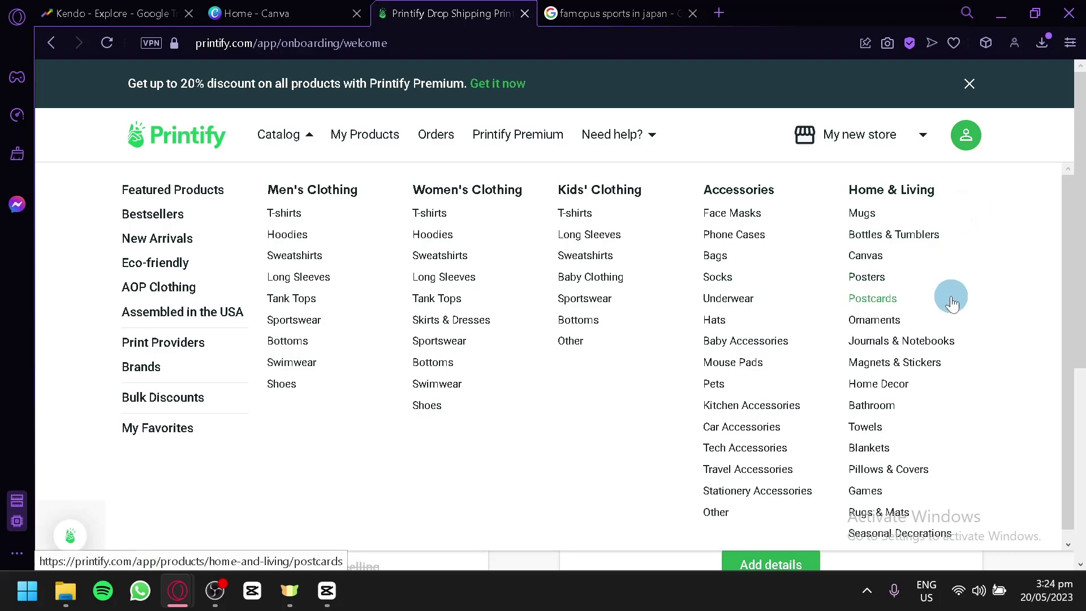
{"action": "left_click", "coordinate": [284, 215]}
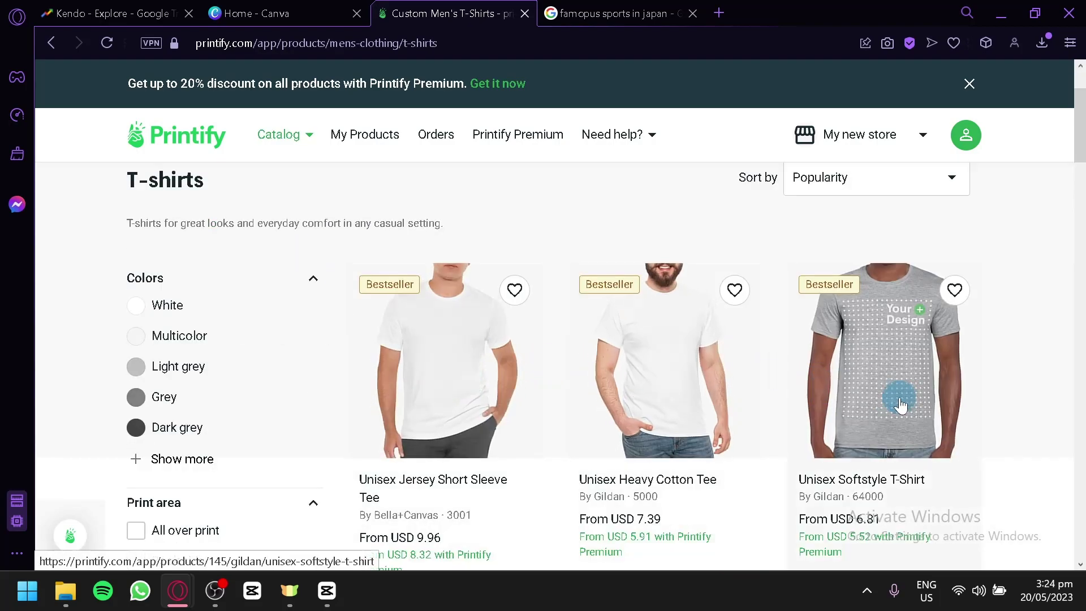
{"action": "scroll", "coordinate": [852, 413], "scroll_direction": "down", "scroll_amount": 4}
{"action": "left_click", "coordinate": [448, 246]}
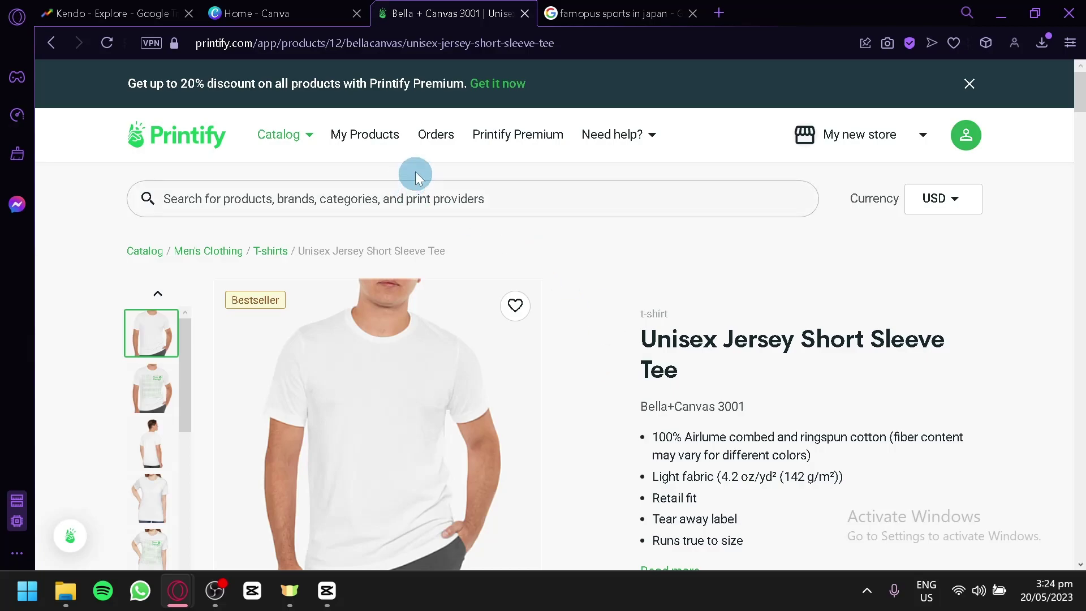
Step: Start designing the tee with the Duplium provider, then bring up Canva's Create a design options
{"action": "scroll", "coordinate": [998, 333], "scroll_direction": "down", "scroll_amount": 2}
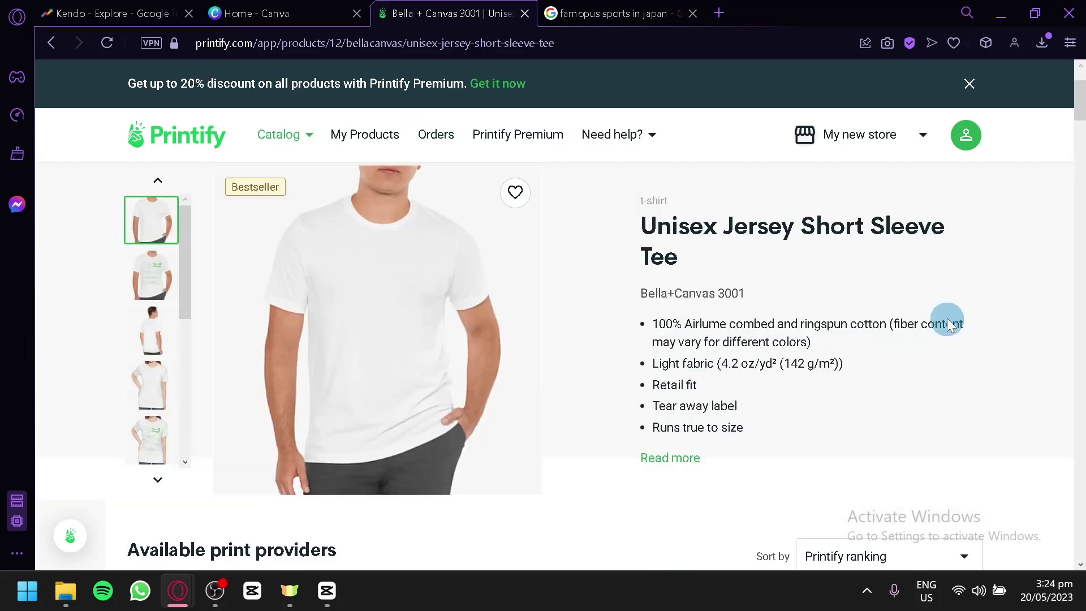
{"action": "scroll", "coordinate": [934, 311], "scroll_direction": "down", "scroll_amount": 6}
{"action": "left_click", "coordinate": [906, 283]}
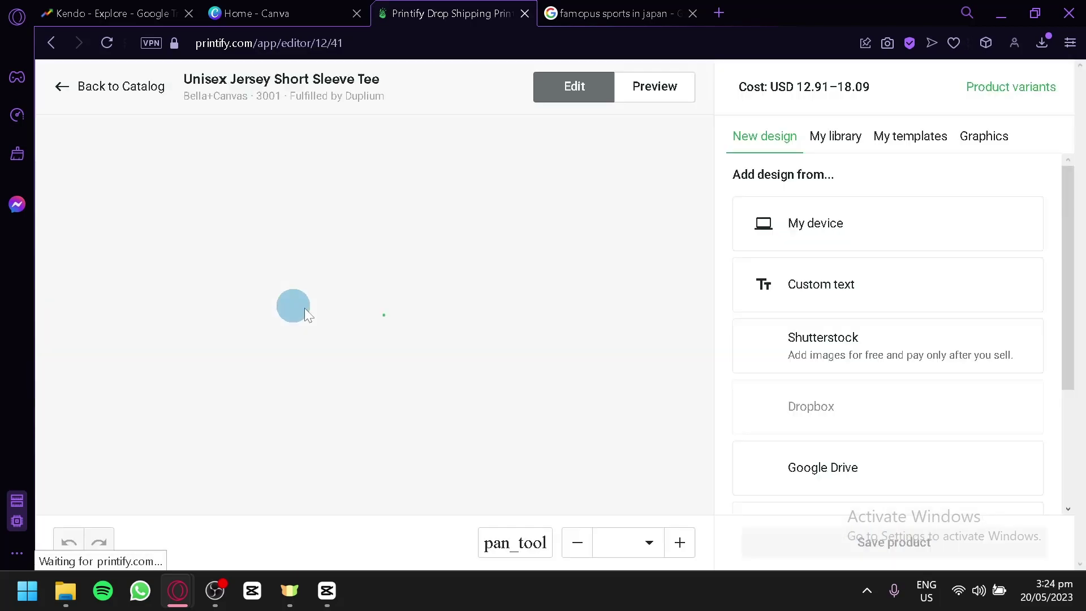
{"action": "scroll", "coordinate": [573, 363], "scroll_direction": "down", "scroll_amount": 3}
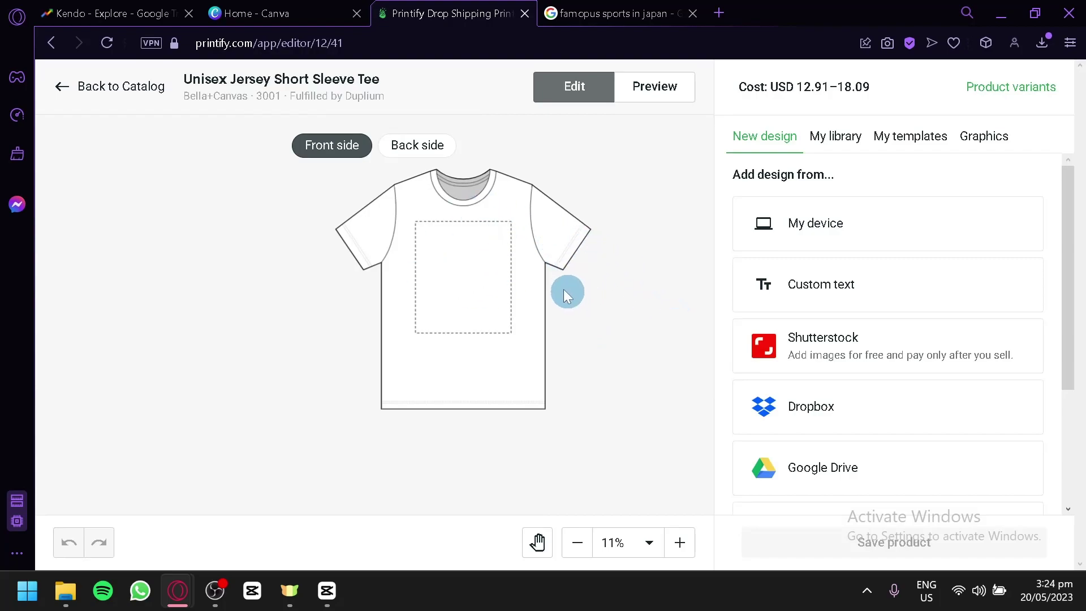
{"action": "left_click", "coordinate": [310, 11]}
{"action": "left_click", "coordinate": [927, 101]}
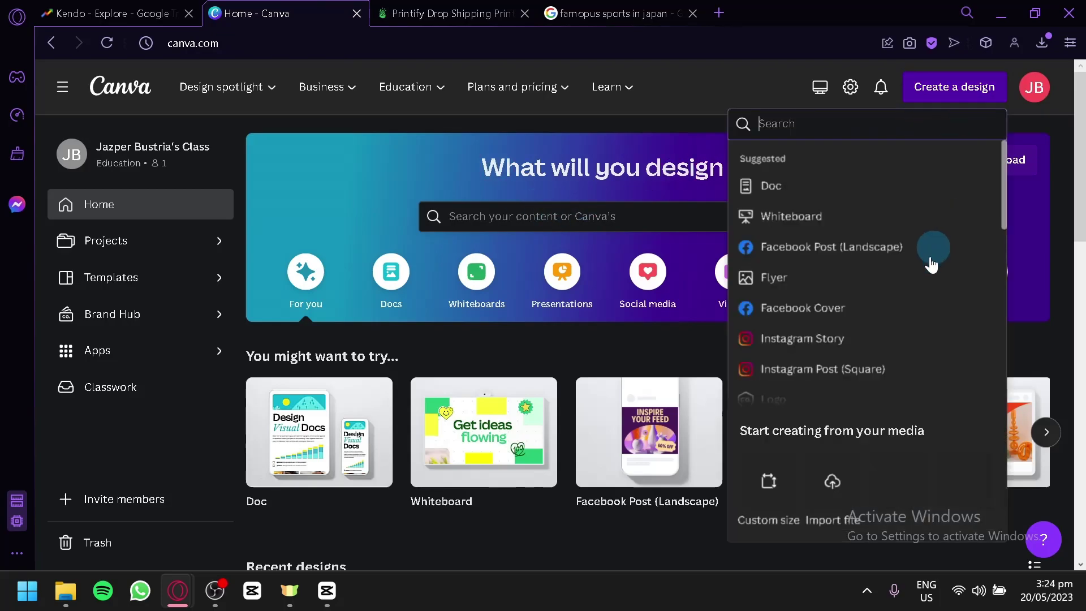
Step: Create a blank square Instagram Post design and show the Elements library
{"action": "left_click", "coordinate": [864, 370]}
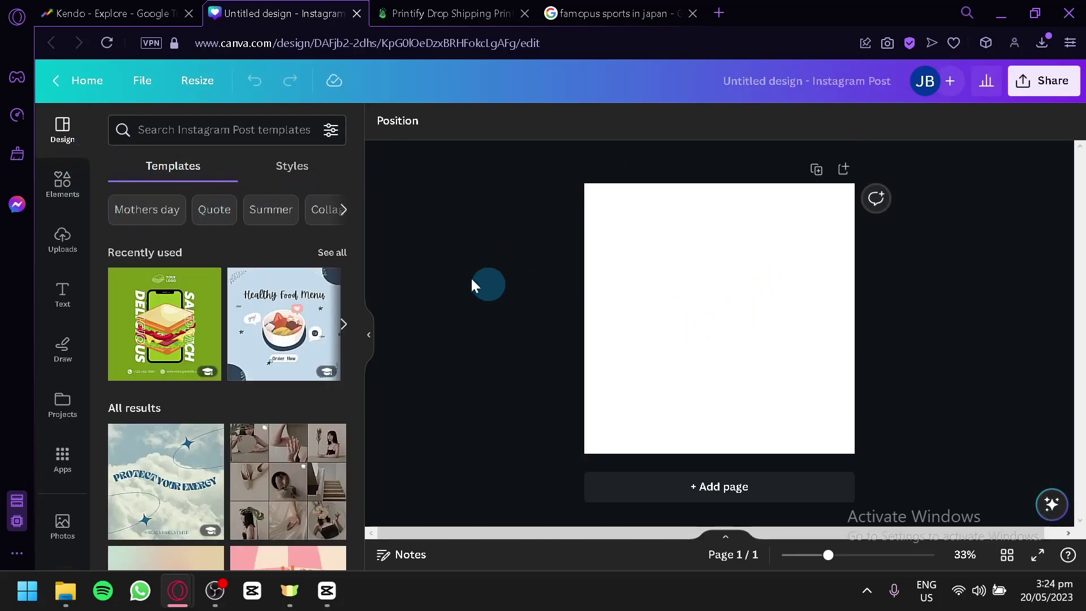
{"action": "left_click", "coordinate": [62, 241]}
{"action": "left_click", "coordinate": [62, 182]}
Step: Search the elements for 'kendo' and browse the full set of kendo graphics
{"action": "left_click", "coordinate": [229, 135]}
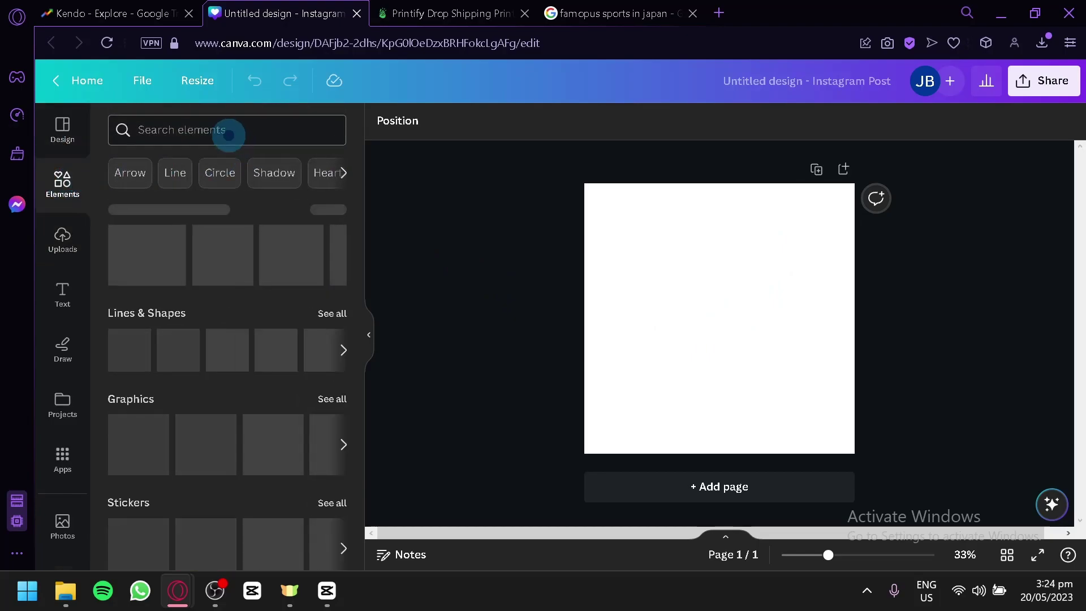
{"action": "type", "text": "kendo"}
{"action": "key", "text": "Return"}
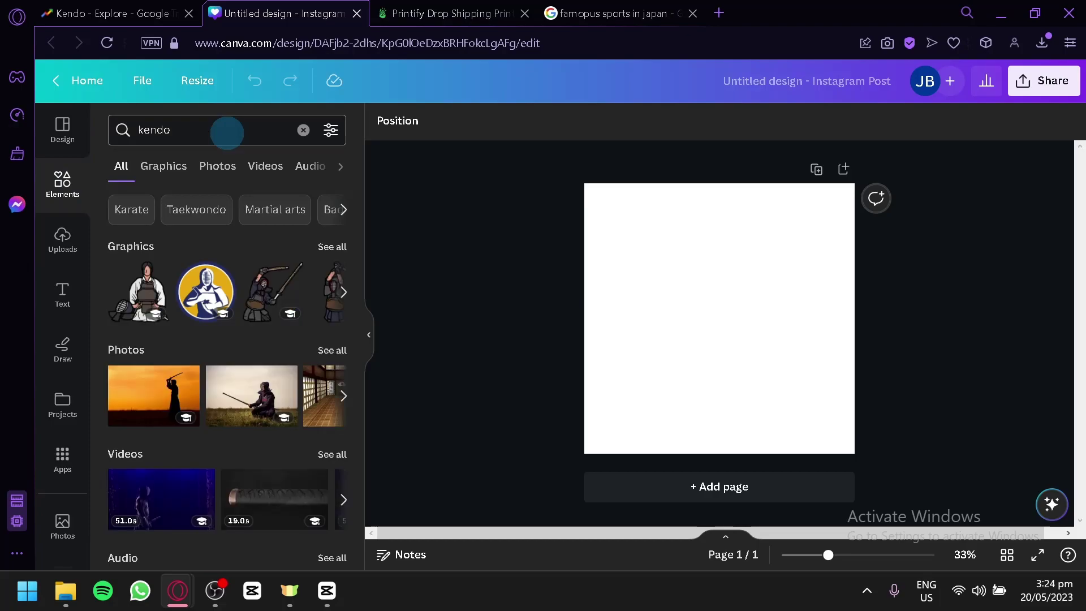
{"action": "left_click", "coordinate": [682, 341]}
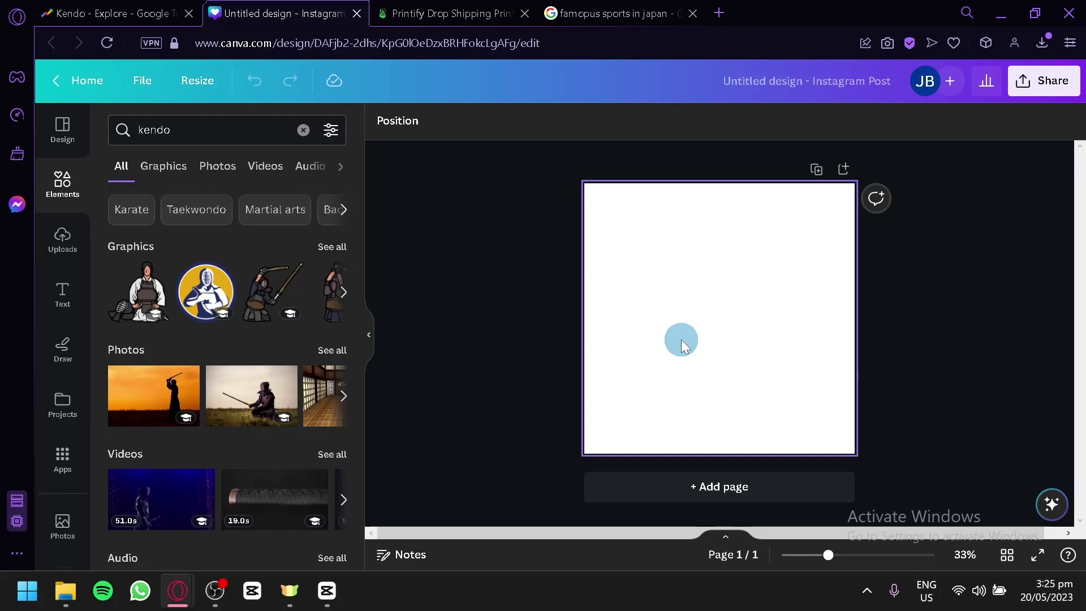
{"action": "left_click", "coordinate": [334, 240]}
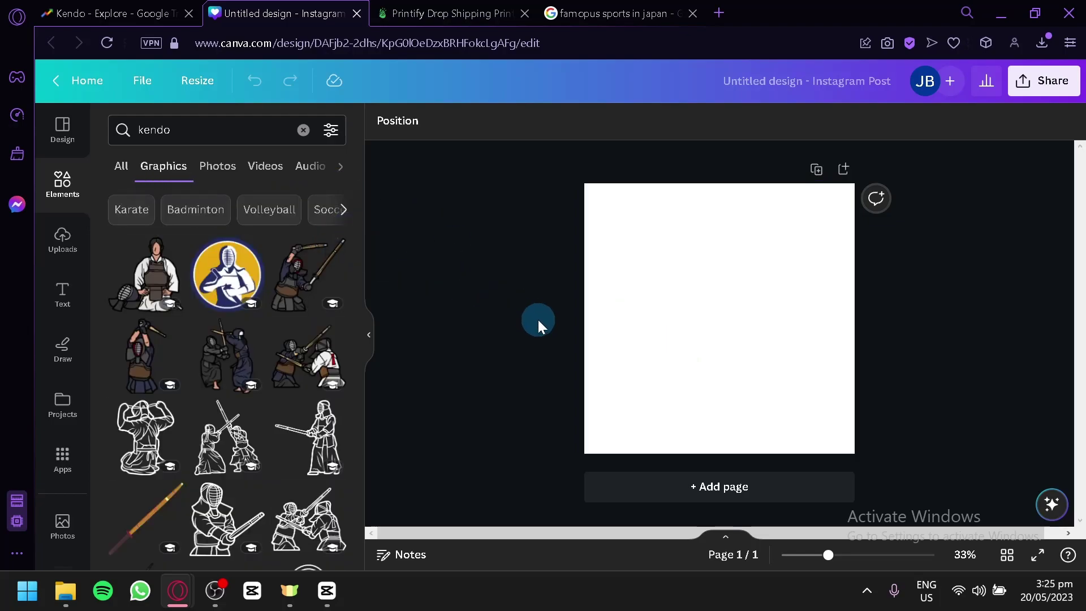
{"action": "scroll", "coordinate": [227, 346], "scroll_direction": "down", "scroll_amount": 4}
{"action": "left_click", "coordinate": [781, 348]}
{"action": "scroll", "coordinate": [177, 357], "scroll_direction": "down", "scroll_amount": 6}
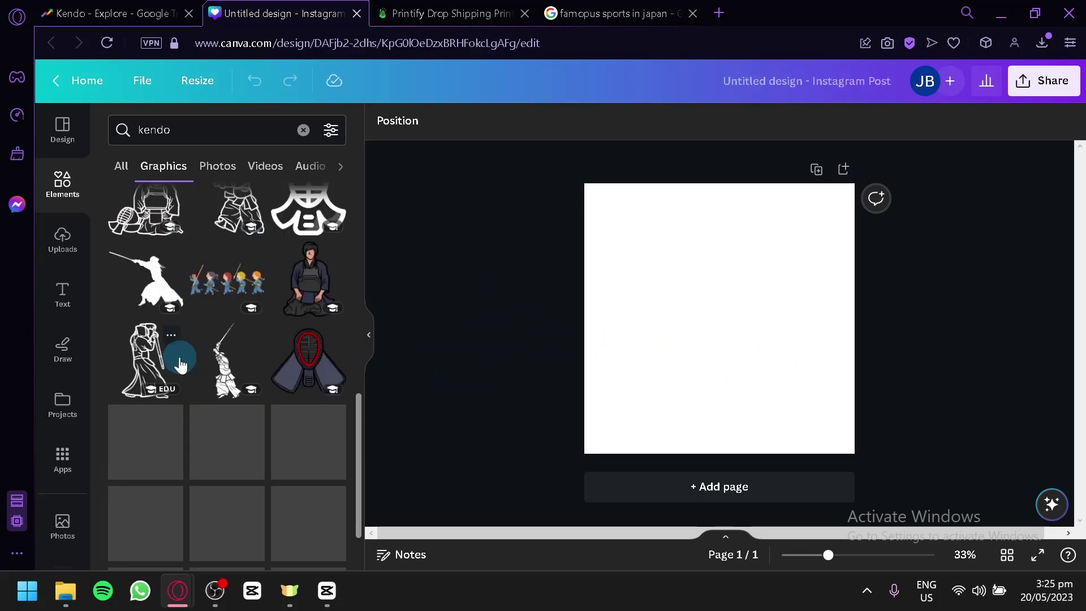
{"action": "scroll", "coordinate": [250, 279], "scroll_direction": "down", "scroll_amount": 5}
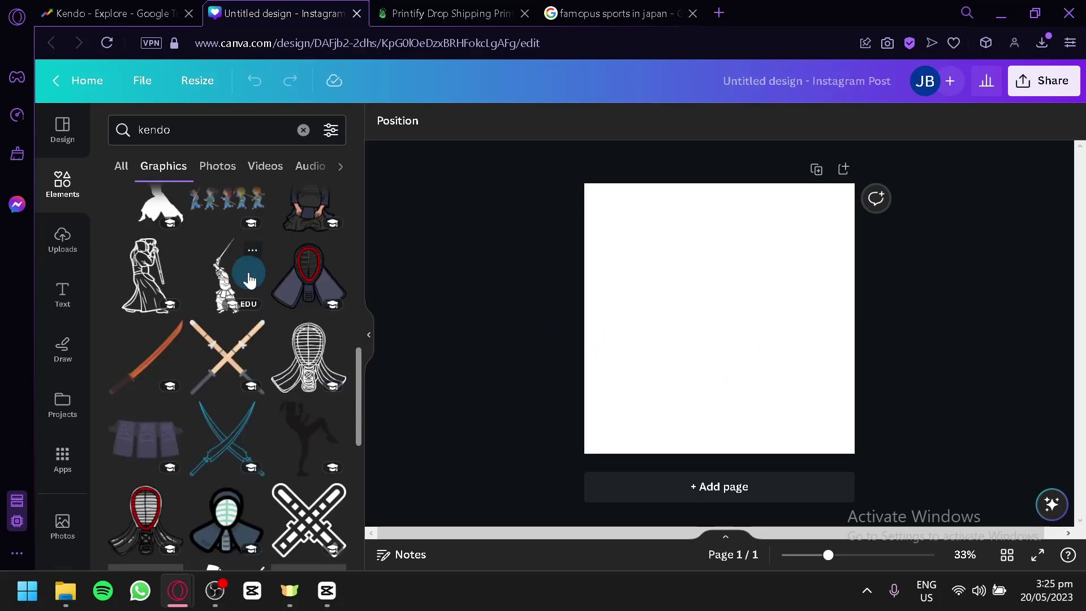
{"action": "scroll", "coordinate": [250, 279], "scroll_direction": "down", "scroll_amount": 2}
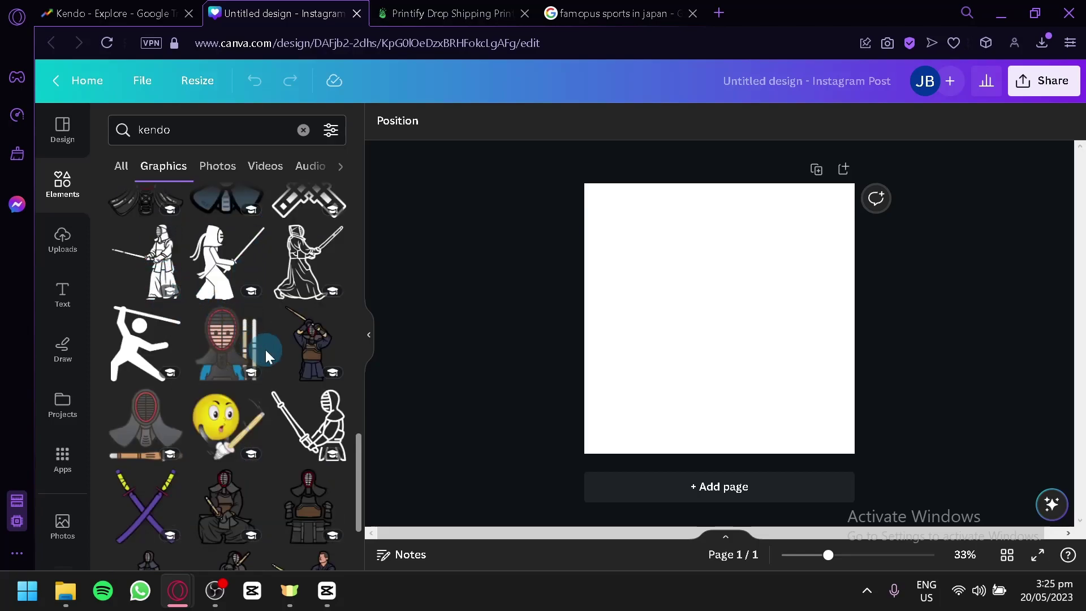
{"action": "scroll", "coordinate": [263, 350], "scroll_direction": "up", "scroll_amount": 2}
Step: Drag a kendo fencer onto the page, shrink and centre it, then clear the search
{"action": "left_click_drag", "start_coordinate": [179, 361], "coordinate": [705, 317]}
{"action": "left_click_drag", "start_coordinate": [765, 373], "coordinate": [746, 320]}
{"action": "left_click", "coordinate": [652, 343]}
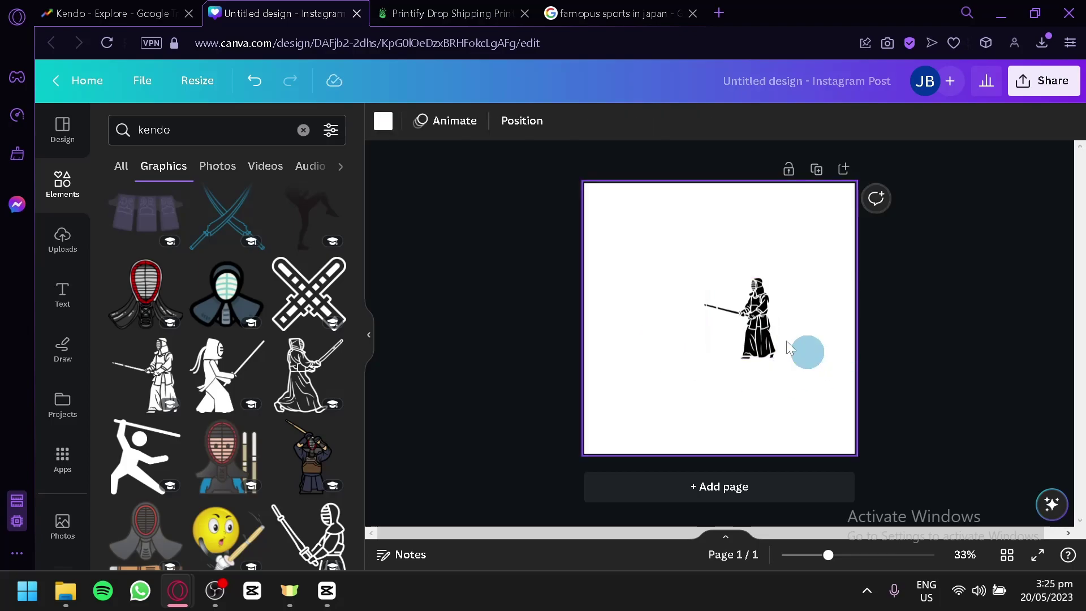
{"action": "left_click", "coordinate": [303, 130]}
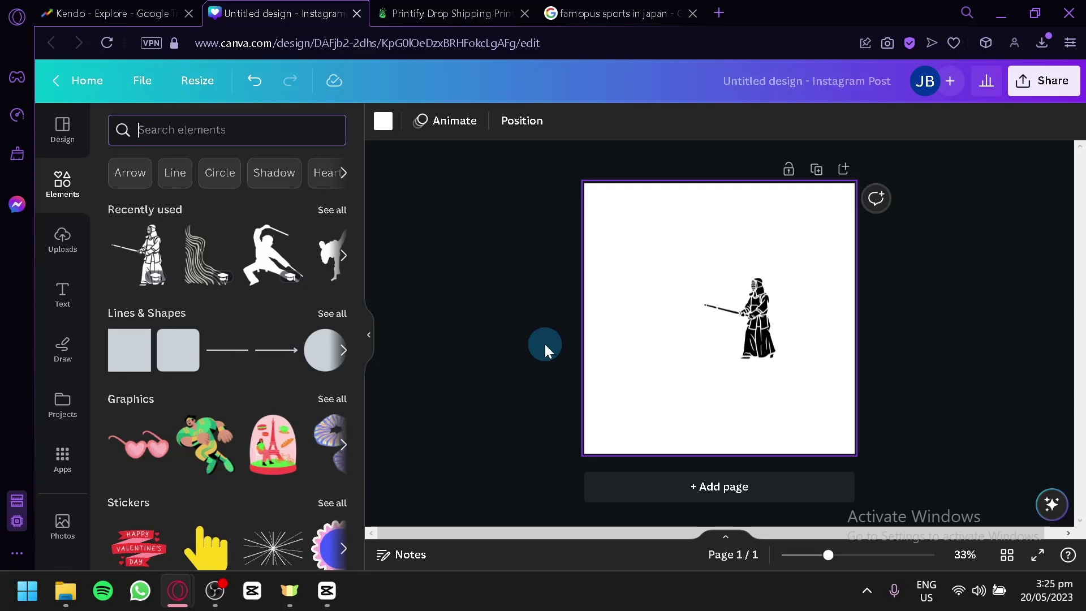
Step: Search elements for 'japan' and place the Japan flag, enlarged and centred on the page
{"action": "type", "text": "japan"}
{"action": "key", "text": "Return"}
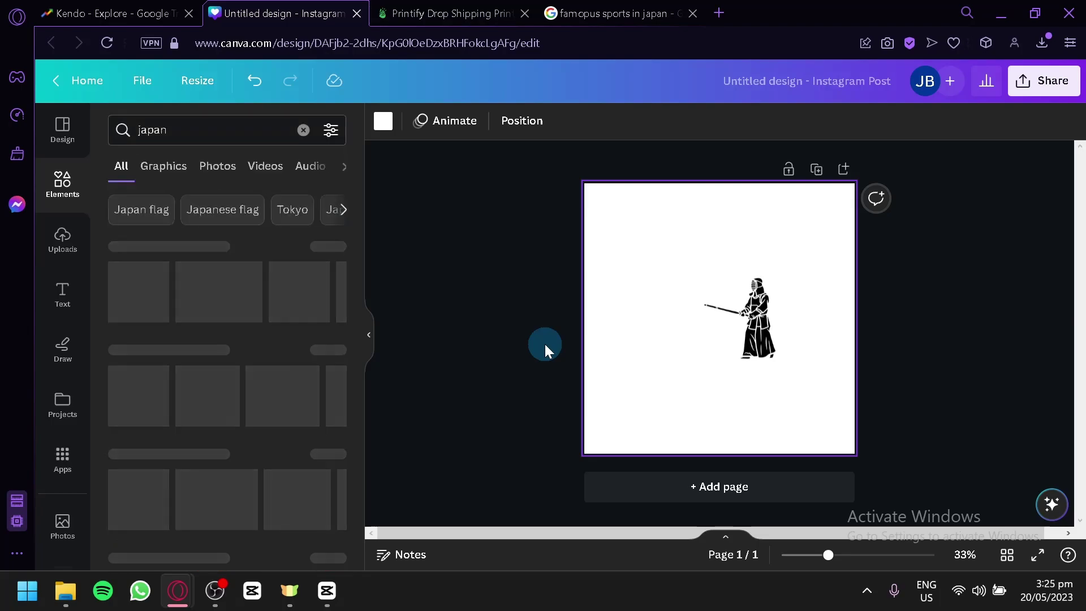
{"action": "left_click_drag", "start_coordinate": [141, 291], "coordinate": [884, 453]}
{"action": "mouse_move", "coordinate": [776, 359]}
{"action": "left_mouse_down"}
{"action": "mouse_move", "coordinate": [746, 339]}
{"action": "mouse_move", "coordinate": [763, 350]}
{"action": "left_mouse_up"}
Step: Change the flag's grey background to white #FFFFFF and send it behind the fighter
{"action": "left_click", "coordinate": [408, 121]}
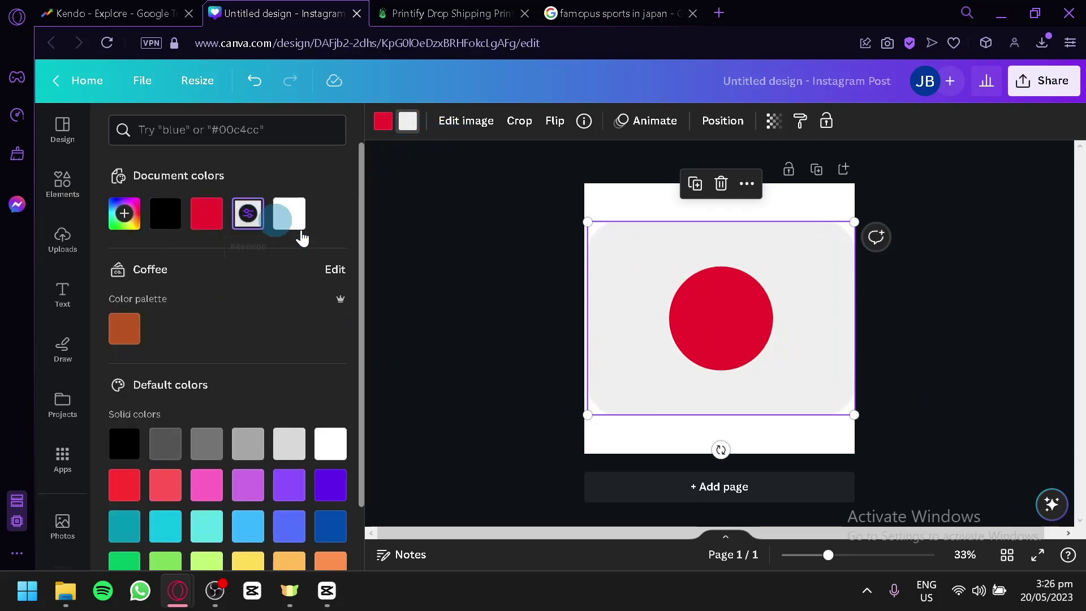
{"action": "left_click", "coordinate": [259, 228]}
{"action": "left_click_drag", "start_coordinate": [135, 263], "coordinate": [114, 235]}
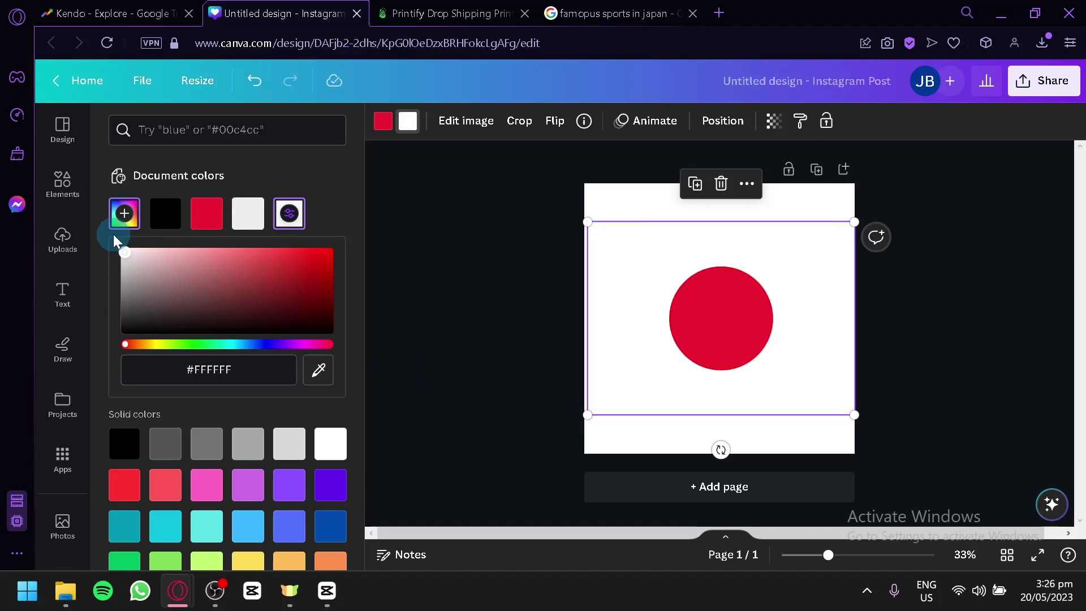
{"action": "left_click", "coordinate": [723, 120]}
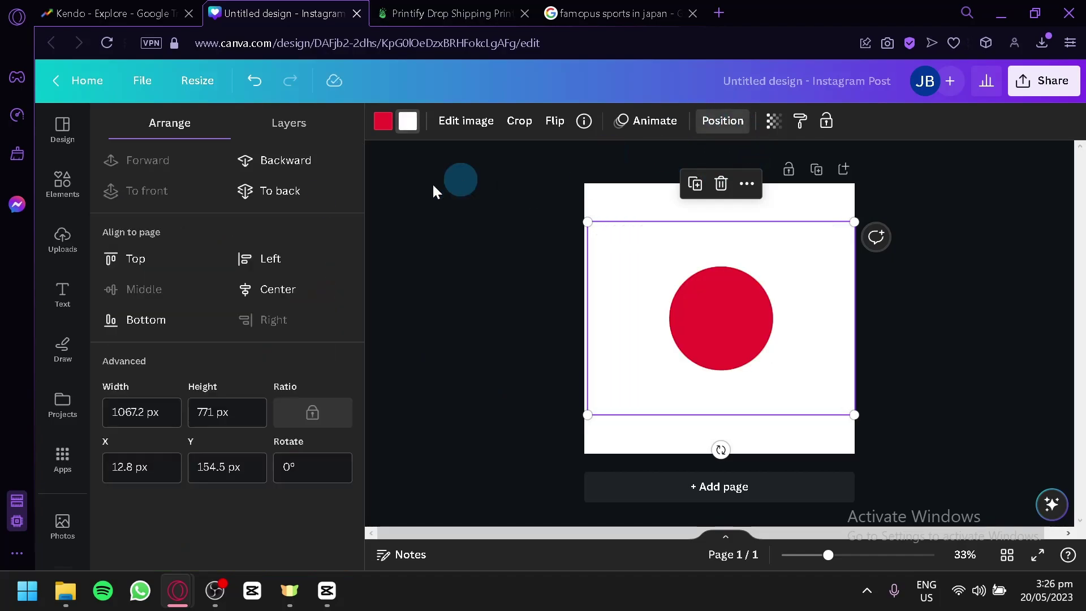
{"action": "left_click", "coordinate": [321, 203]}
Step: Recolour the kendo fighter white and nudge it slightly left over the red sun
{"action": "left_click_drag", "start_coordinate": [776, 322], "coordinate": [680, 316]}
{"action": "scroll", "coordinate": [792, 349], "scroll_direction": "up", "scroll_amount": 5}
{"action": "left_click", "coordinate": [390, 125]}
{"action": "left_click", "coordinate": [249, 215]}
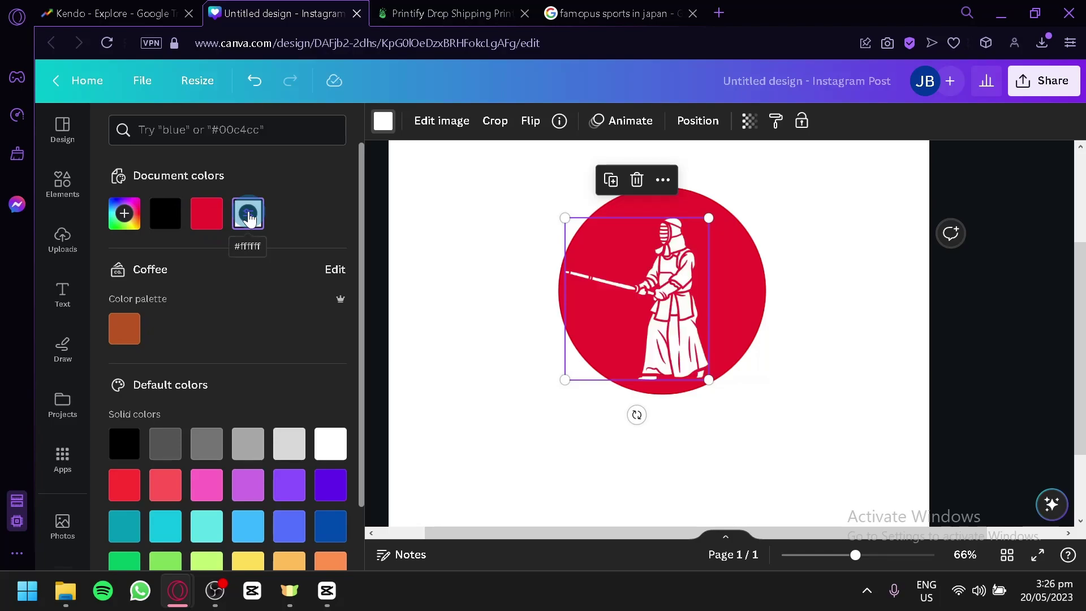
{"action": "mouse_move", "coordinate": [670, 325]}
{"action": "left_mouse_down"}
{"action": "mouse_move", "coordinate": [656, 328]}
{"action": "mouse_move", "coordinate": [671, 329]}
{"action": "mouse_move", "coordinate": [662, 334]}
{"action": "left_mouse_up"}
{"action": "left_click", "coordinate": [494, 389]}
{"action": "scroll", "coordinate": [710, 420], "scroll_direction": "down", "scroll_amount": 3}
{"action": "left_click", "coordinate": [661, 340]}
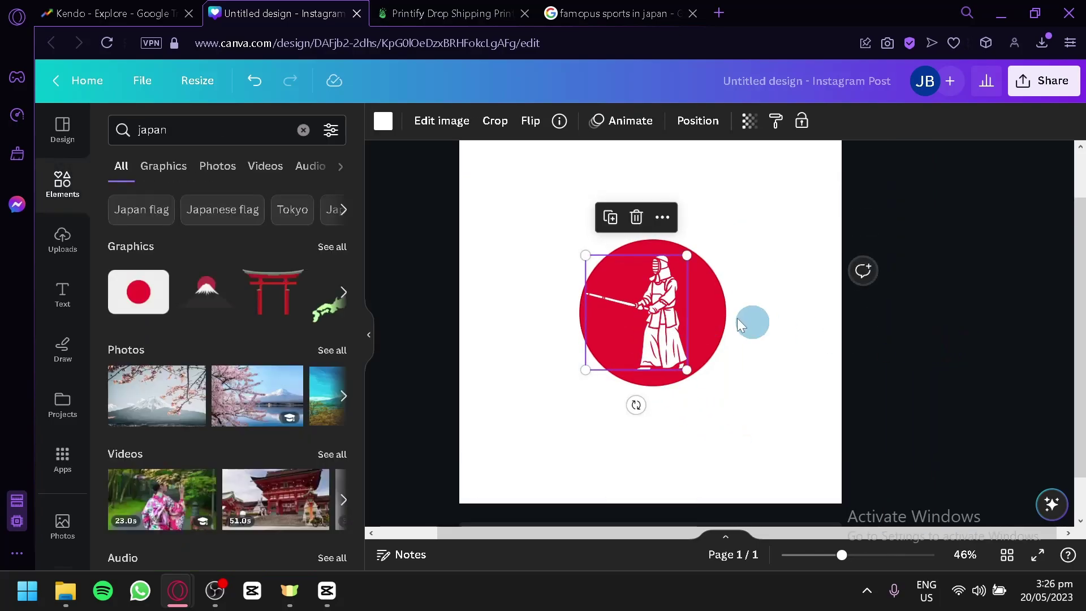
Step: Show all japan graphics and drag the TOKYO passport stamp onto the canvas
{"action": "left_click", "coordinate": [725, 489]}
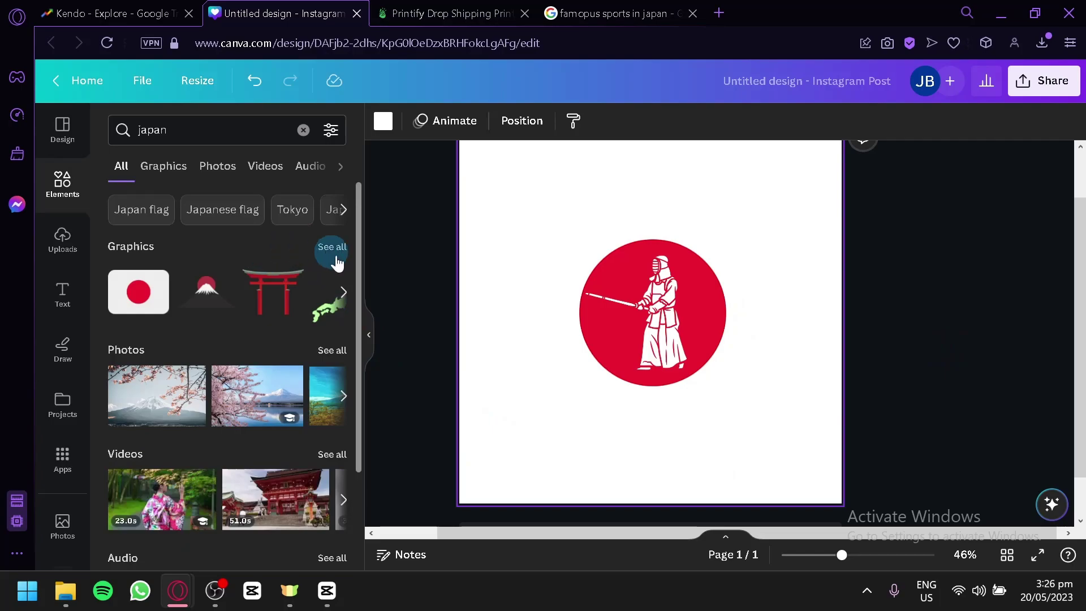
{"action": "left_click_drag", "start_coordinate": [277, 289], "coordinate": [341, 317]}
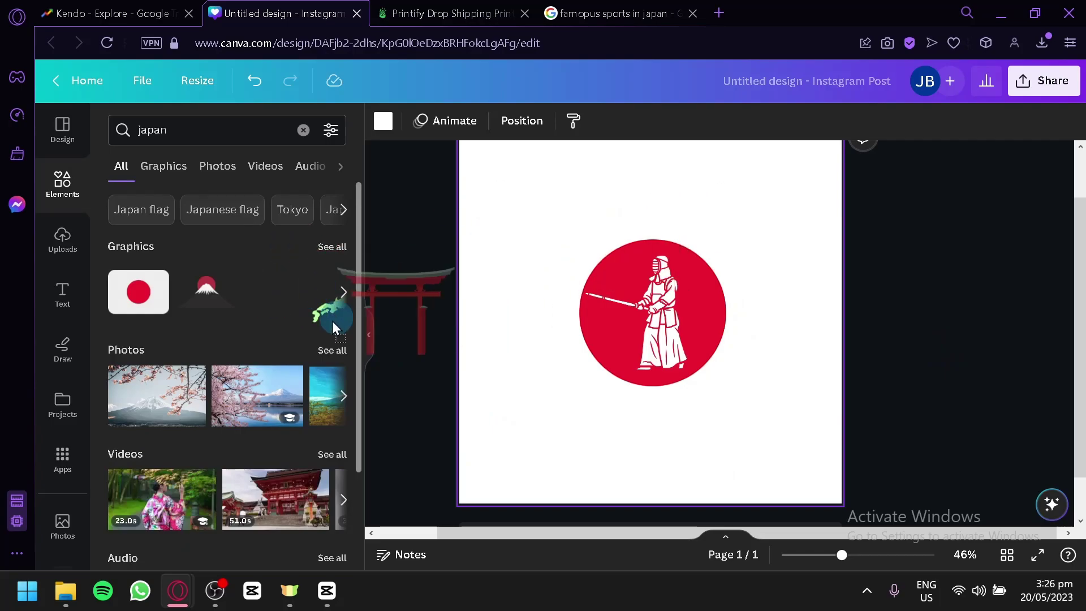
{"action": "left_click", "coordinate": [328, 255]}
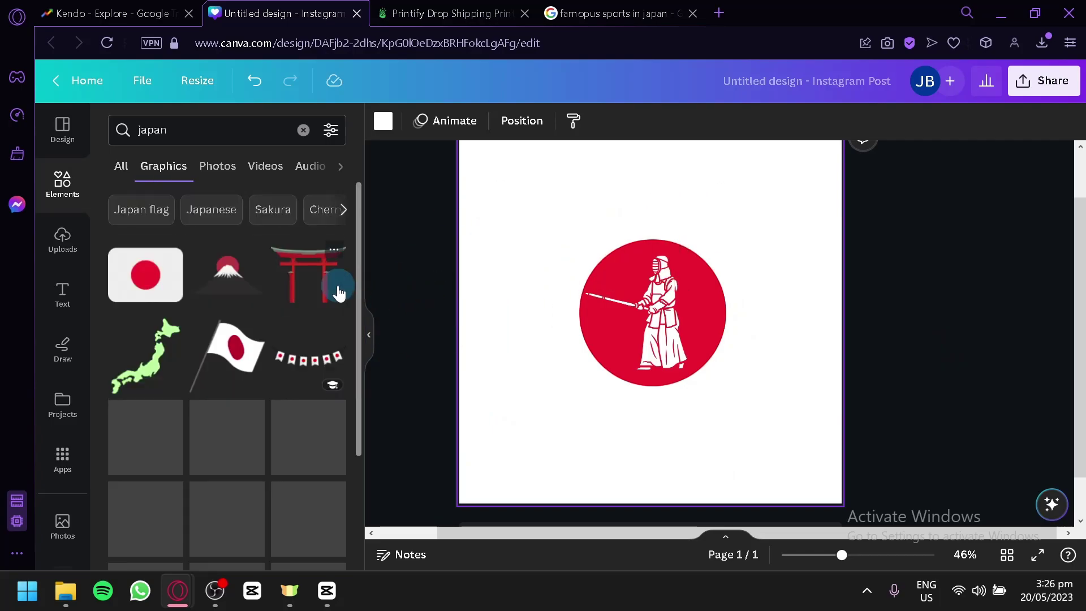
{"action": "scroll", "coordinate": [337, 286], "scroll_direction": "down", "scroll_amount": 3}
{"action": "scroll", "coordinate": [337, 286], "scroll_direction": "up", "scroll_amount": 2}
{"action": "left_click_drag", "start_coordinate": [332, 334], "coordinate": [645, 439]}
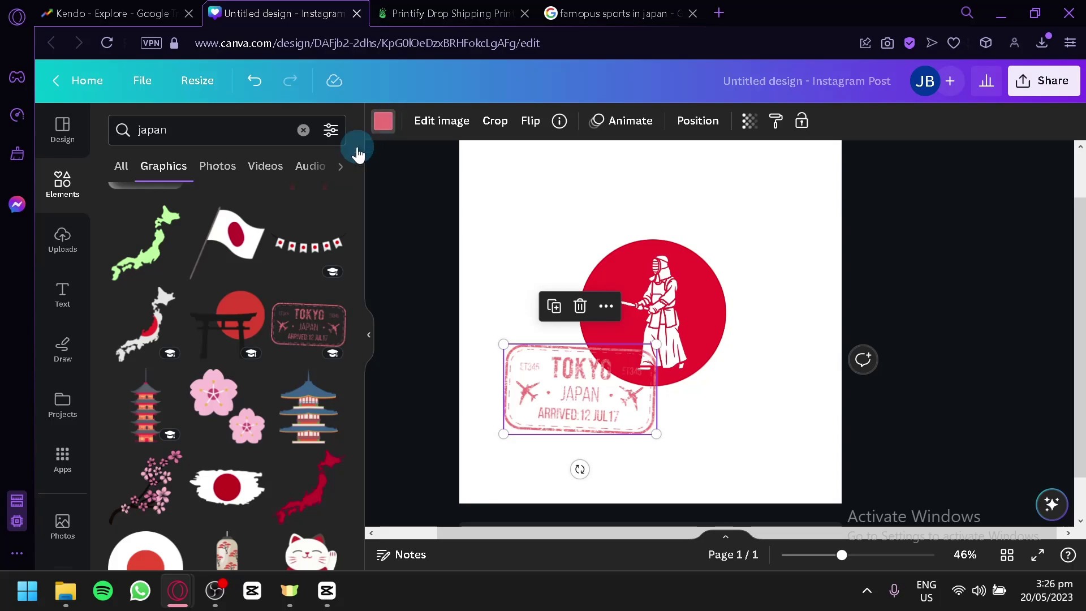
Step: Make the TOKYO stamp black, tilt it about 28° and set it on the circle's lower left
{"action": "left_click", "coordinate": [383, 121]}
{"action": "left_click", "coordinate": [127, 457]}
{"action": "left_click", "coordinate": [605, 435]}
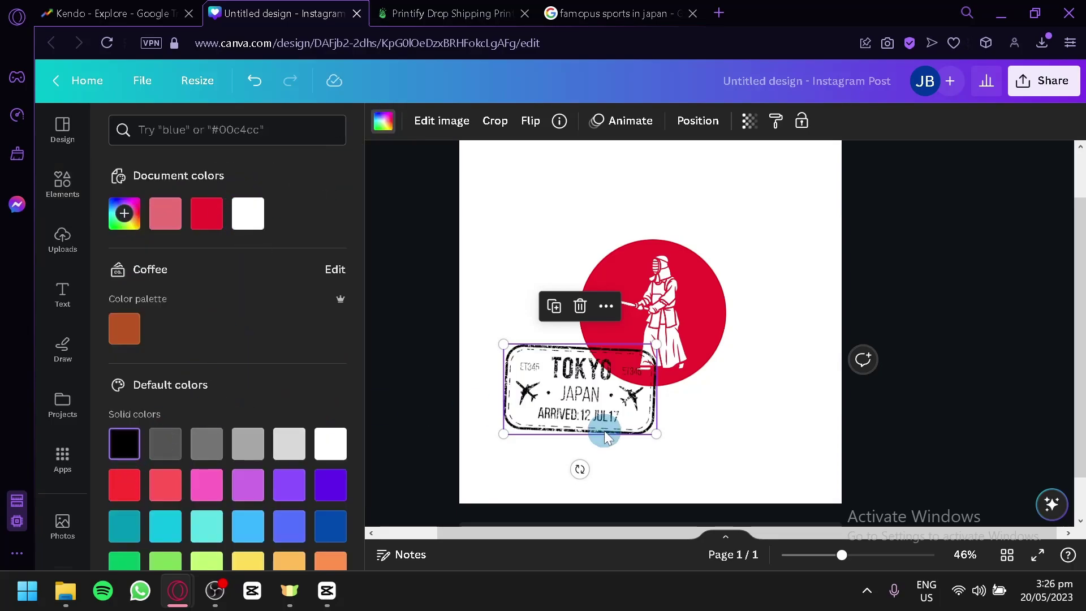
{"action": "left_click_drag", "start_coordinate": [608, 415], "coordinate": [582, 371]}
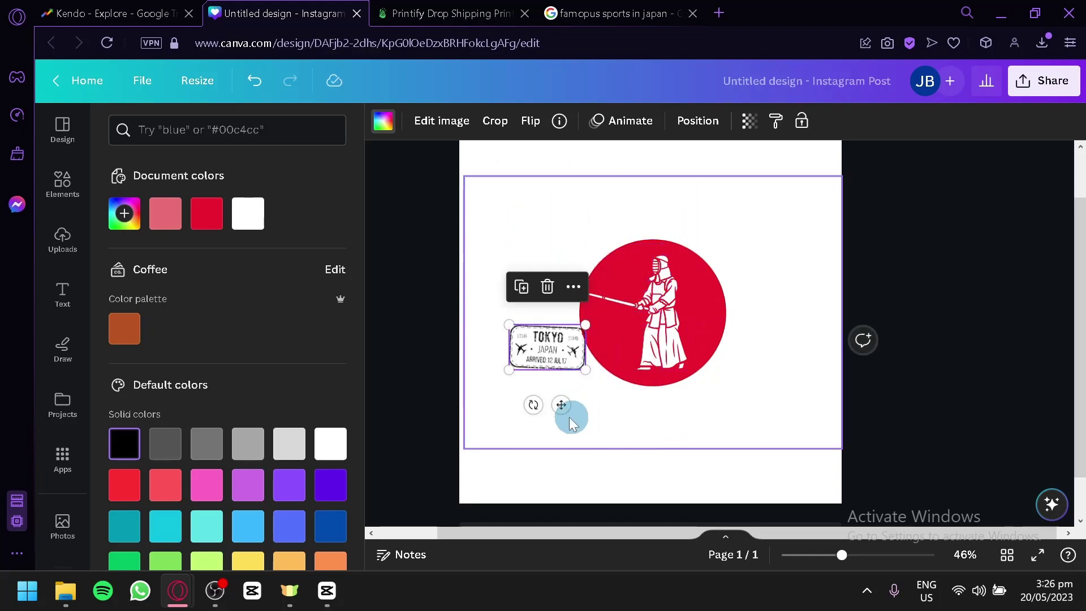
{"action": "left_click_drag", "start_coordinate": [533, 404], "coordinate": [548, 421]}
{"action": "left_click_drag", "start_coordinate": [546, 357], "coordinate": [608, 358]}
{"action": "left_click", "coordinate": [517, 451]}
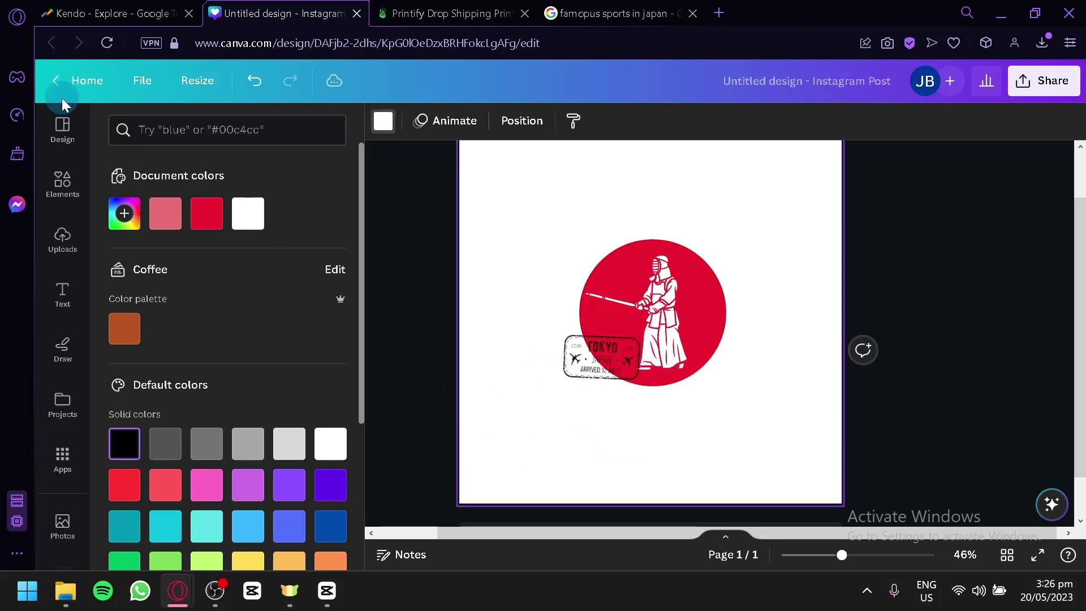
Step: Return to Elements and page through the suggested graphics and stamps
{"action": "left_click", "coordinate": [71, 178]}
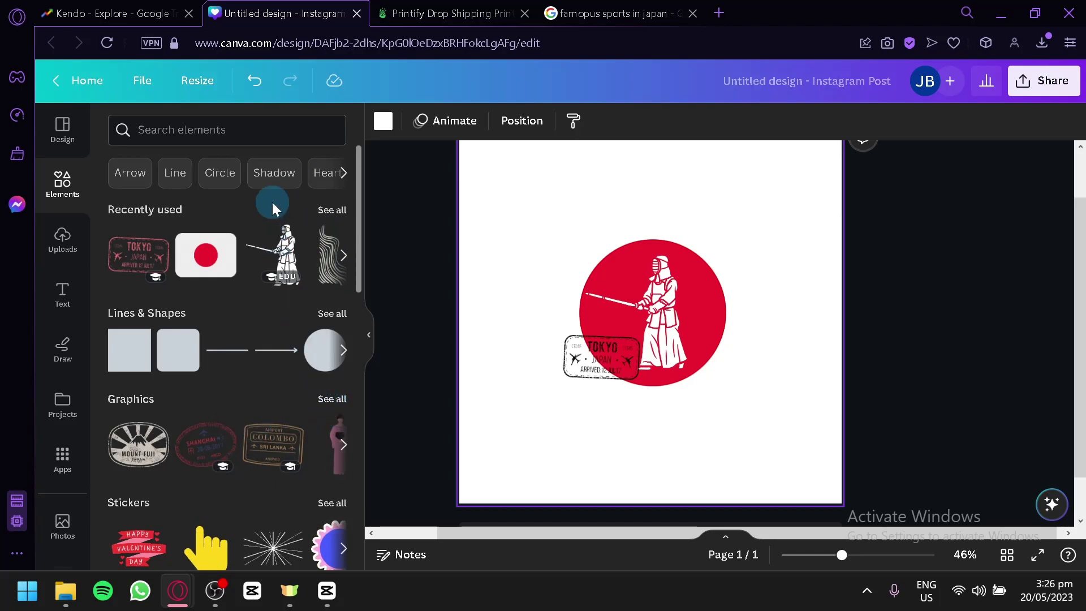
{"action": "left_click", "coordinate": [349, 452]}
{"action": "left_click", "coordinate": [349, 453]}
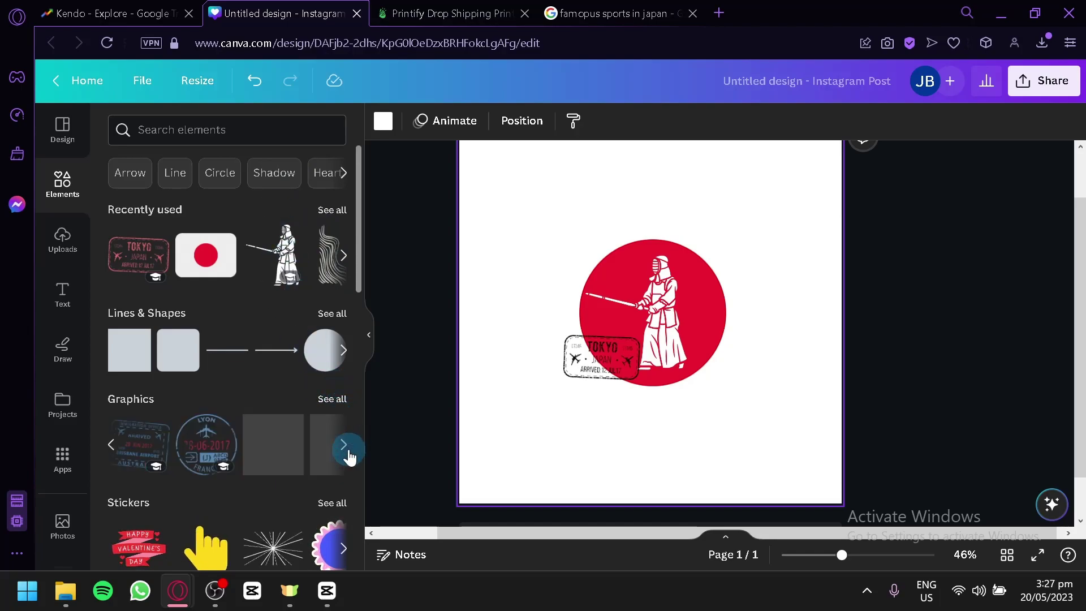
{"action": "left_click", "coordinate": [349, 453]}
{"action": "left_click", "coordinate": [344, 444]}
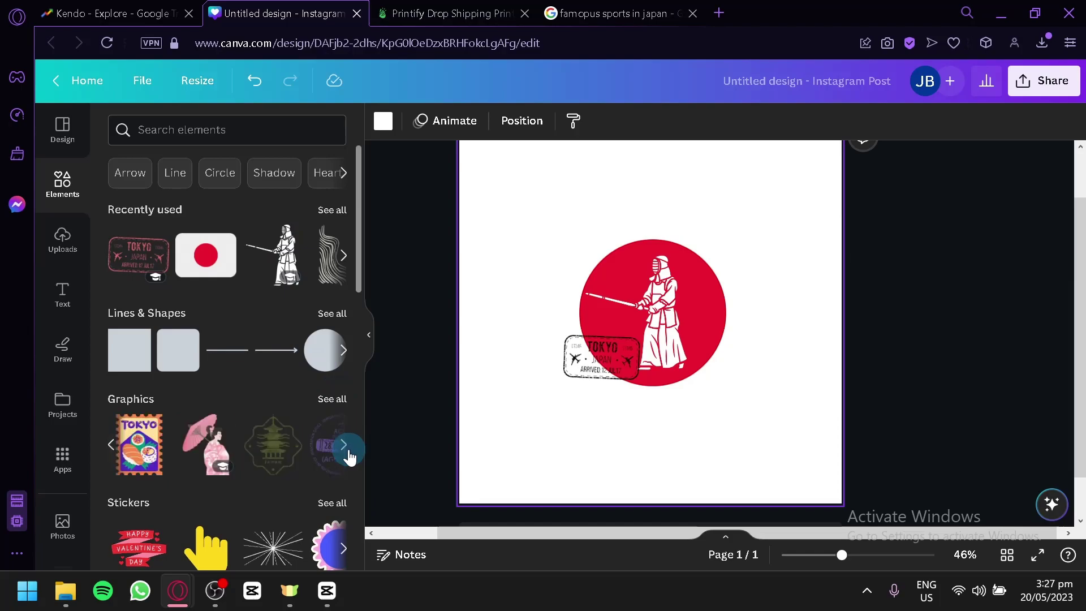
{"action": "left_click", "coordinate": [343, 445]}
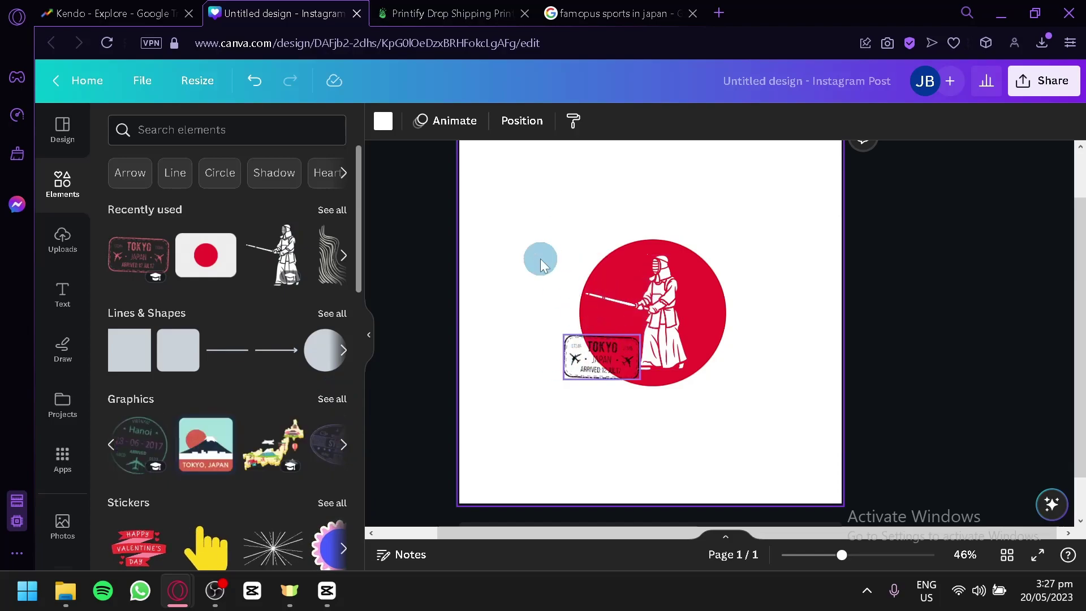
Step: Search 'japan' again, open all graphics results and add the brushstroke Japan flag
{"action": "left_click", "coordinate": [283, 136]}
{"action": "type", "text": "japan"}
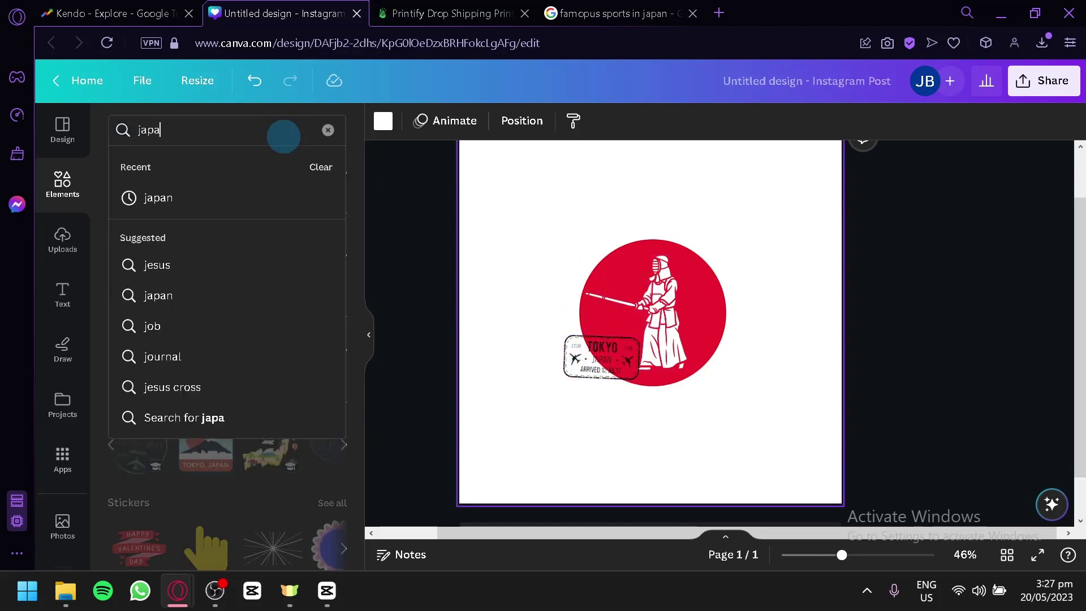
{"action": "key", "text": "Return"}
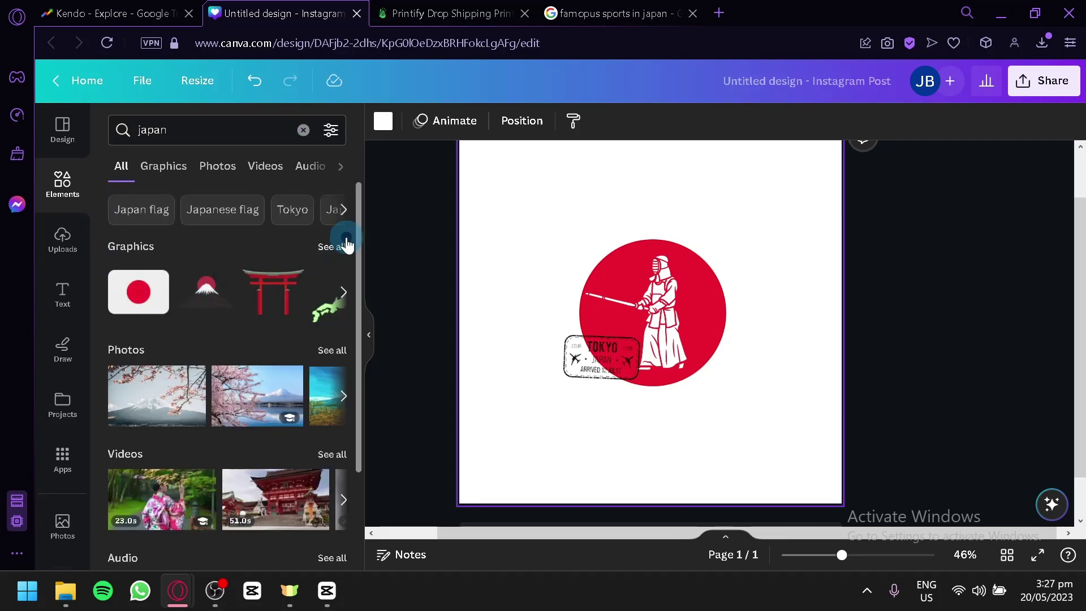
{"action": "left_click", "coordinate": [346, 244]}
{"action": "scroll", "coordinate": [235, 369], "scroll_direction": "down", "scroll_amount": 4}
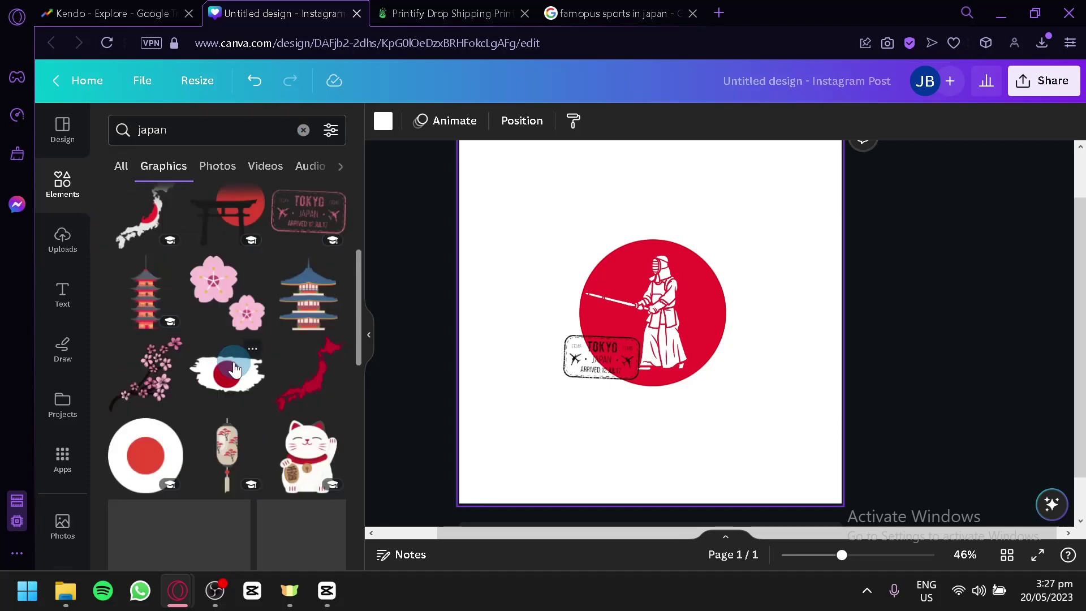
{"action": "scroll", "coordinate": [235, 369], "scroll_direction": "down", "scroll_amount": 4}
{"action": "scroll", "coordinate": [233, 374], "scroll_direction": "up", "scroll_amount": 2}
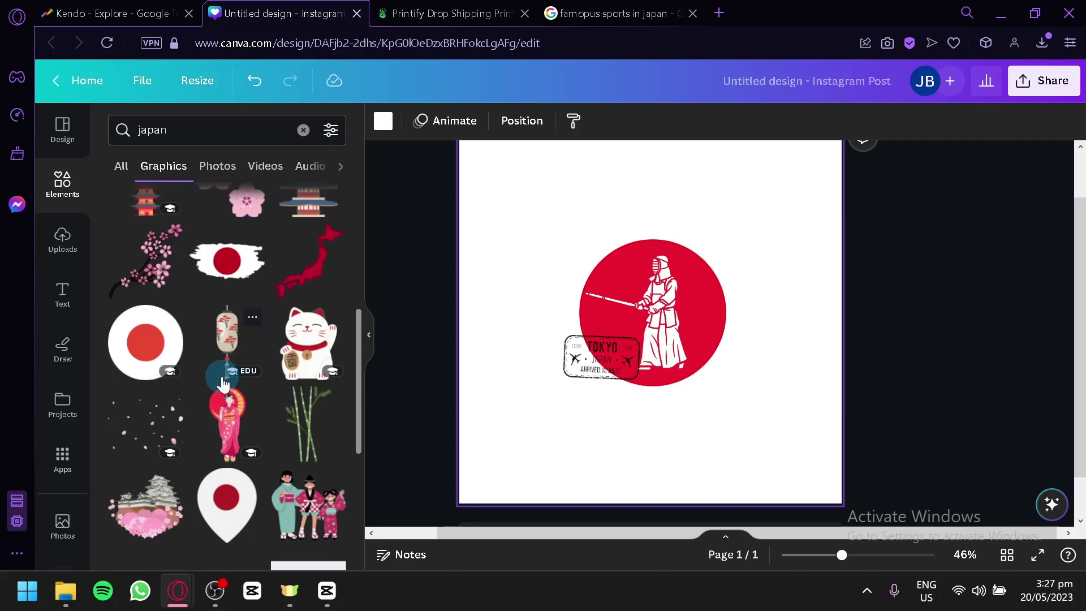
{"action": "scroll", "coordinate": [223, 383], "scroll_direction": "down", "scroll_amount": 6}
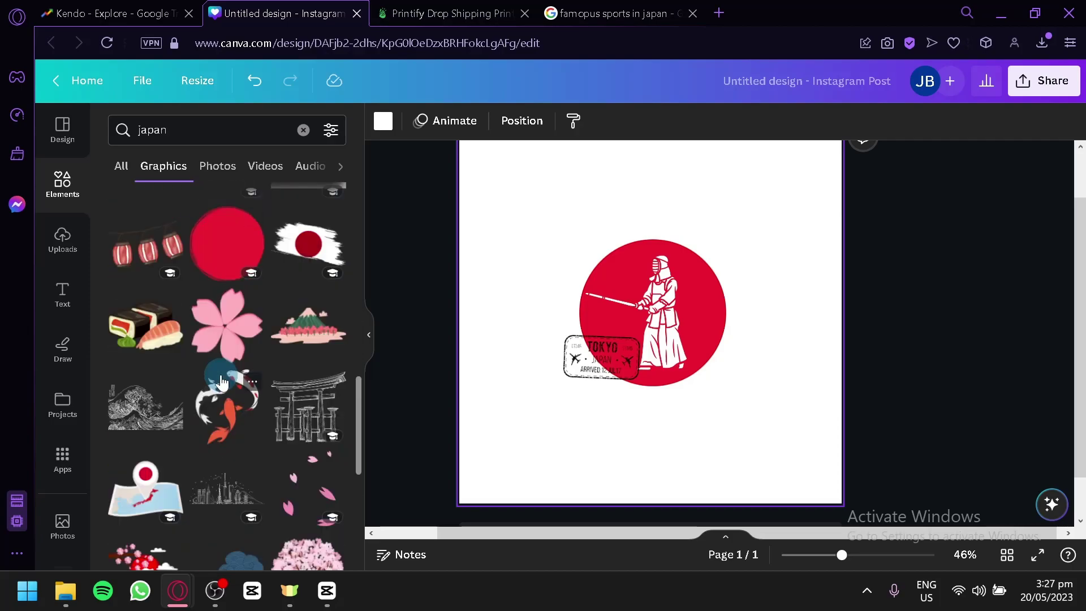
{"action": "left_click", "coordinate": [307, 295]}
Step: Add the white brush-stroke Japan flag, enlarge it to about 1043.7 × 606.6 px, and centre it
{"action": "left_click", "coordinate": [315, 229]}
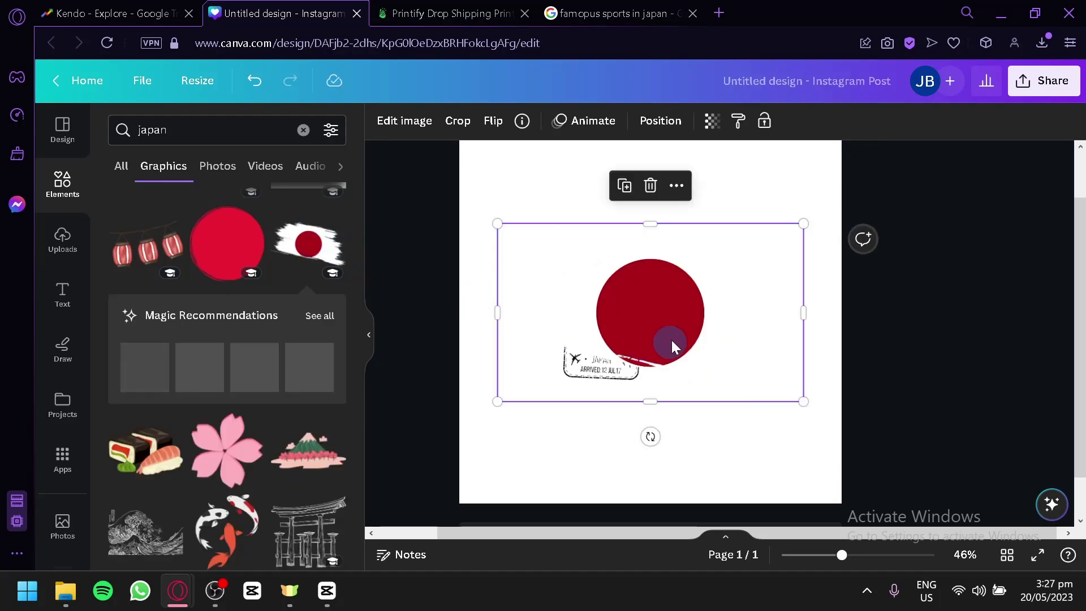
{"action": "left_click_drag", "start_coordinate": [803, 396], "coordinate": [866, 438]}
{"action": "left_click_drag", "start_coordinate": [690, 350], "coordinate": [642, 320]}
Step: Make the page background black, then reselect the brush-stroke flag
{"action": "left_click", "coordinate": [555, 172]}
{"action": "left_click", "coordinate": [383, 121]}
{"action": "left_click", "coordinate": [165, 213]}
{"action": "left_click", "coordinate": [558, 389]}
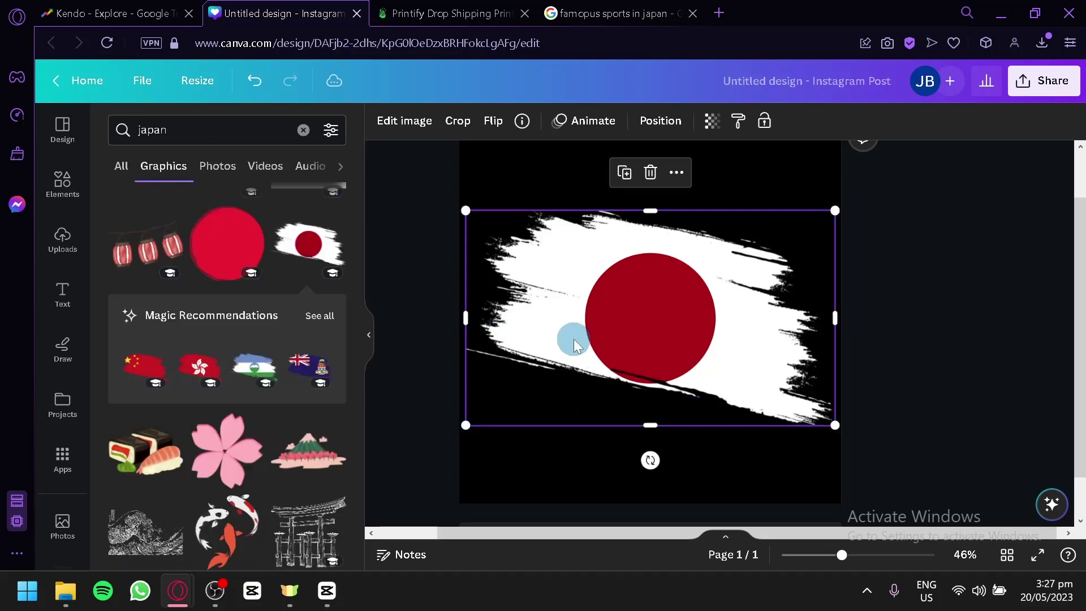
{"action": "left_click", "coordinate": [662, 122]}
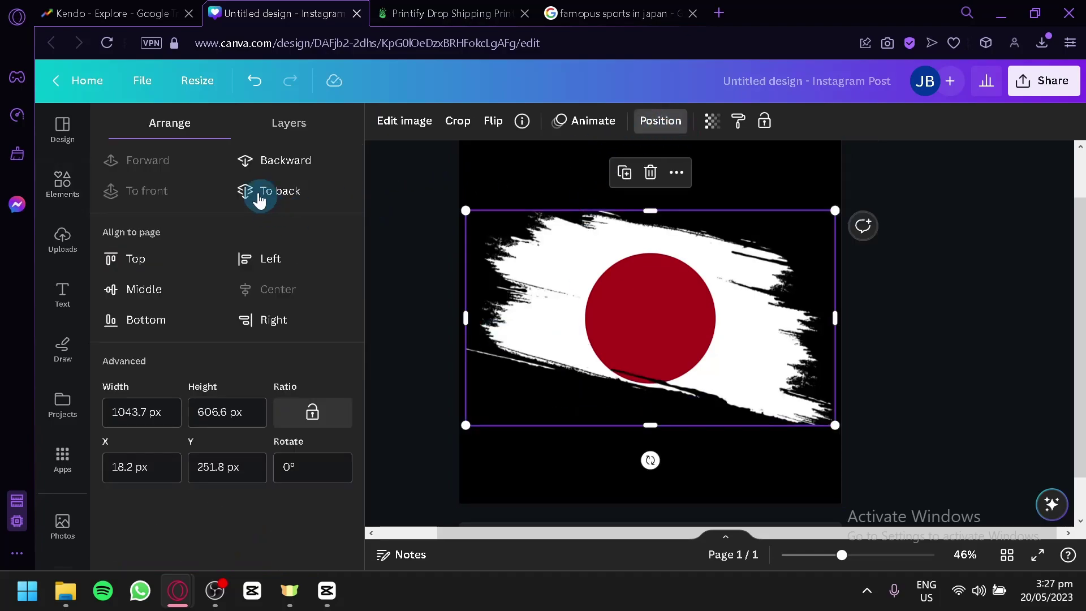
Step: In the layers list, move the TOKYO stamp and kendo fighter above the brush-stroke flag
{"action": "left_click", "coordinate": [270, 143]}
{"action": "left_click", "coordinate": [230, 273]}
{"action": "left_click_drag", "start_coordinate": [238, 274], "coordinate": [237, 211]}
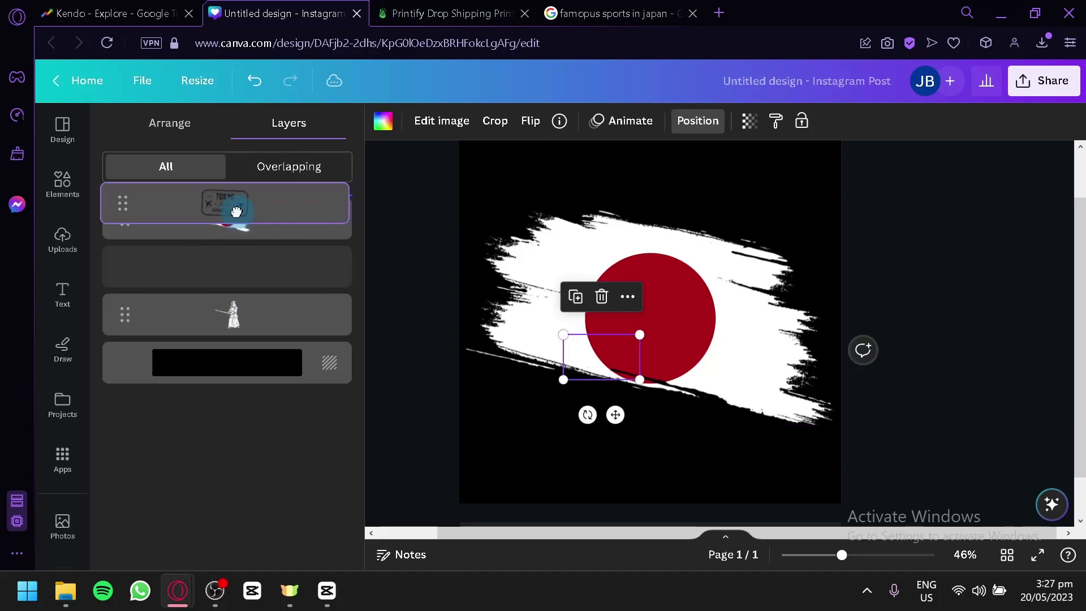
{"action": "left_click_drag", "start_coordinate": [252, 257], "coordinate": [254, 266]}
{"action": "left_click", "coordinate": [242, 316]}
{"action": "left_click_drag", "start_coordinate": [242, 315], "coordinate": [241, 252]}
Step: Fit the kendo fighter onto the red sun and move the TOKYO stamp to the top left
{"action": "left_click_drag", "start_coordinate": [687, 371], "coordinate": [672, 325]}
{"action": "left_click", "coordinate": [578, 370]}
{"action": "mouse_move", "coordinate": [579, 371]}
{"action": "left_mouse_down"}
{"action": "mouse_move", "coordinate": [537, 311]}
{"action": "mouse_move", "coordinate": [534, 249]}
{"action": "mouse_move", "coordinate": [538, 258]}
{"action": "left_mouse_up"}
{"action": "left_click", "coordinate": [651, 317]}
{"action": "left_click_drag", "start_coordinate": [679, 355], "coordinate": [658, 333]}
{"action": "left_click", "coordinate": [585, 458]}
{"action": "left_click", "coordinate": [946, 402]}
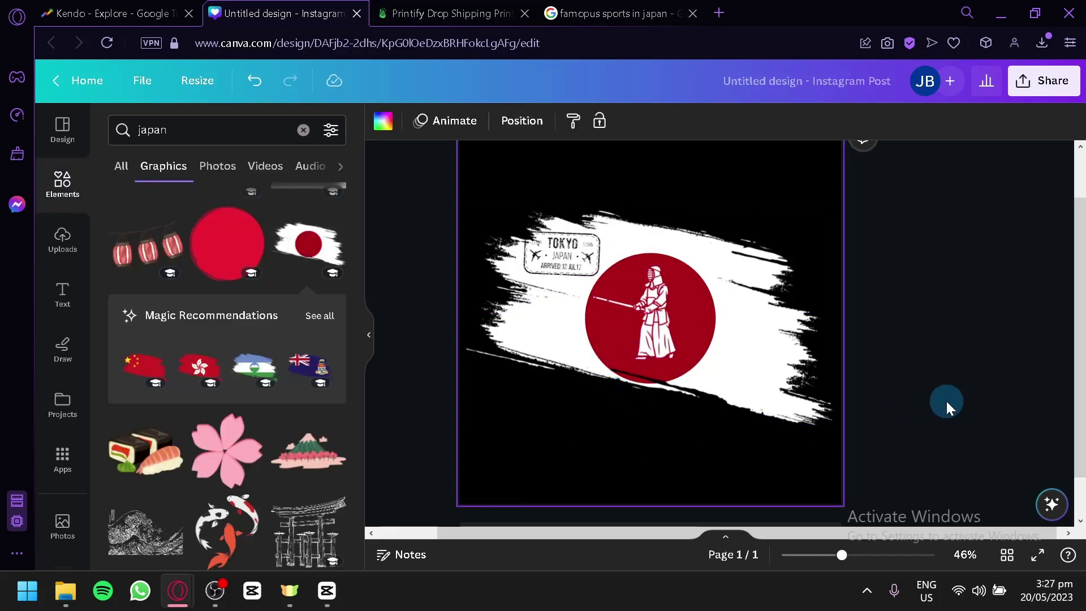
Step: Download the Kendo design as a PNG with a transparent background
{"action": "left_click", "coordinate": [1056, 93]}
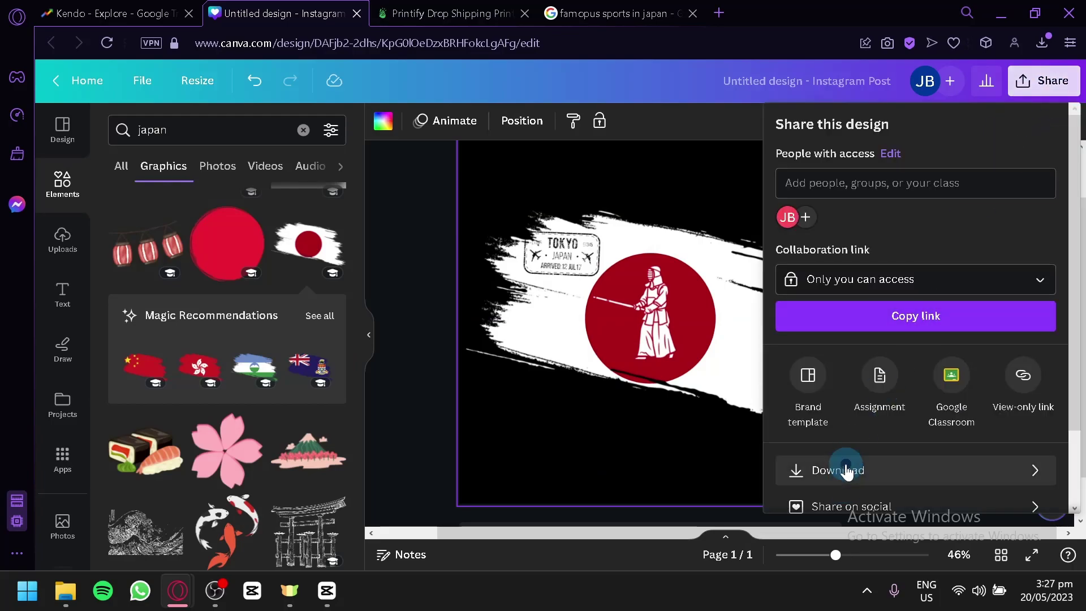
{"action": "left_click", "coordinate": [845, 465]}
{"action": "left_click", "coordinate": [784, 279]}
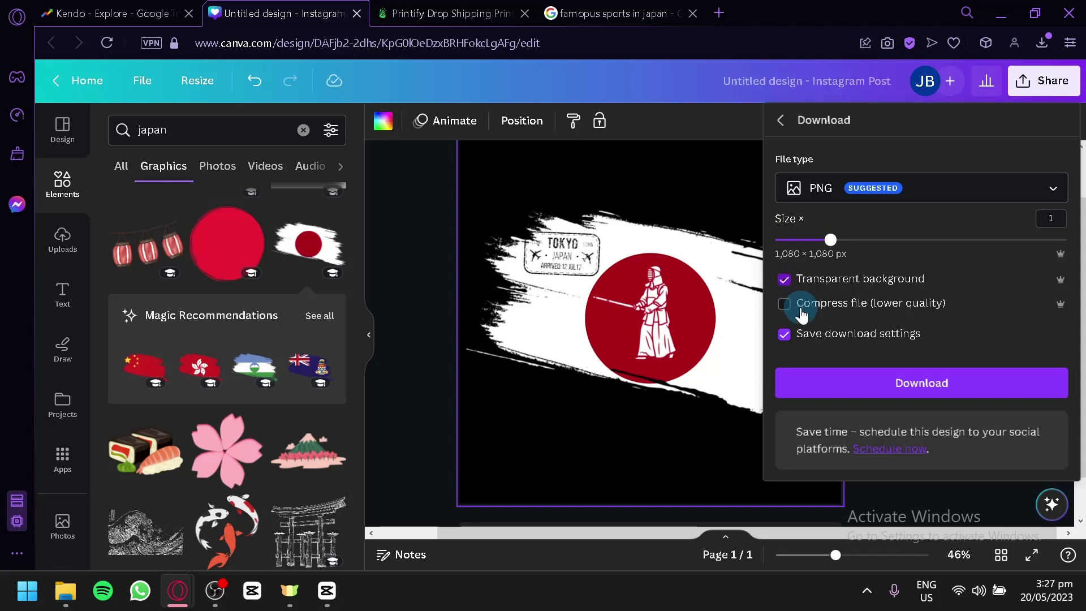
{"action": "left_click", "coordinate": [851, 396]}
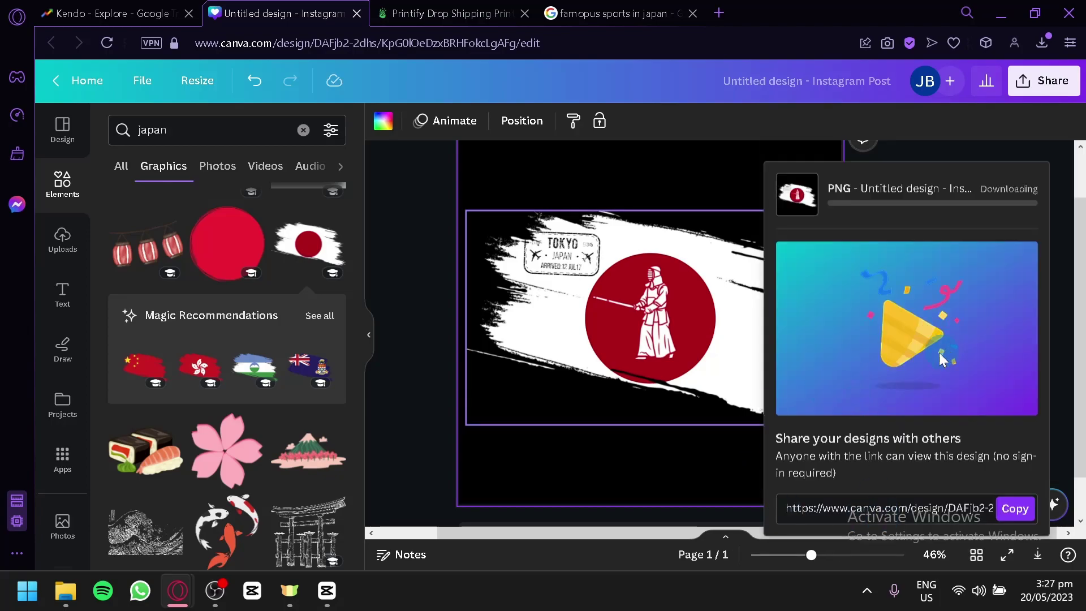
Step: Confirm the Canva download finished and return to the Printify tee editor
{"action": "left_click", "coordinate": [453, 13]}
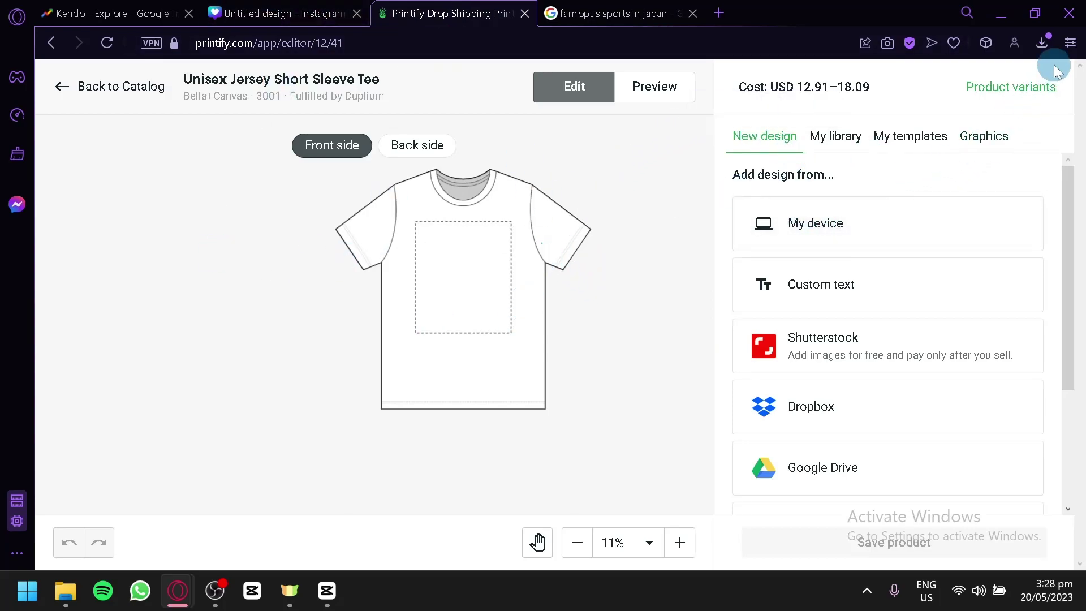
{"action": "left_click", "coordinate": [227, 13]}
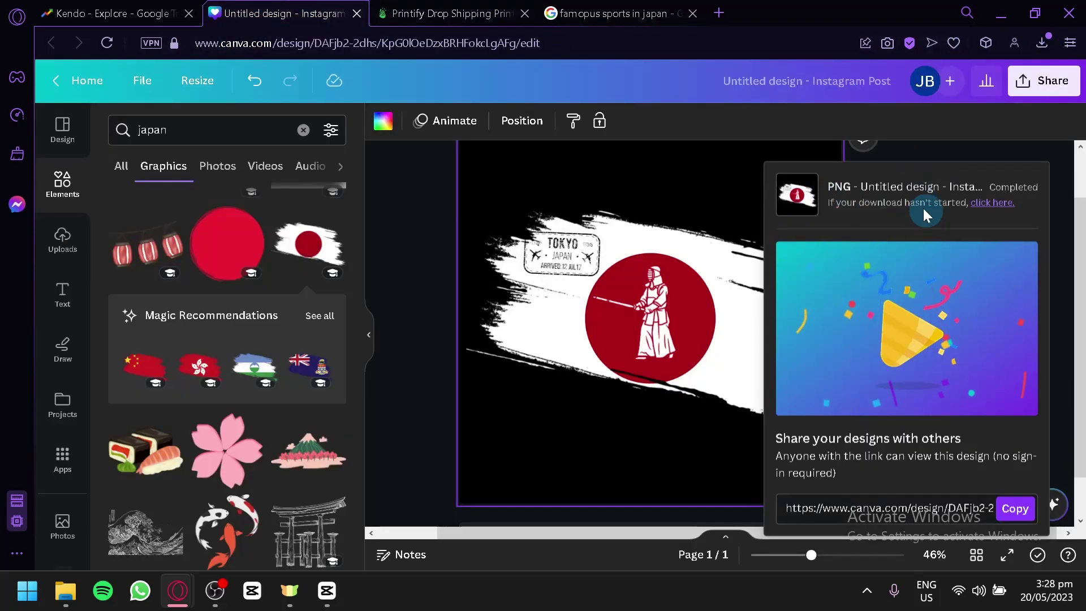
{"action": "left_click", "coordinate": [449, 13]}
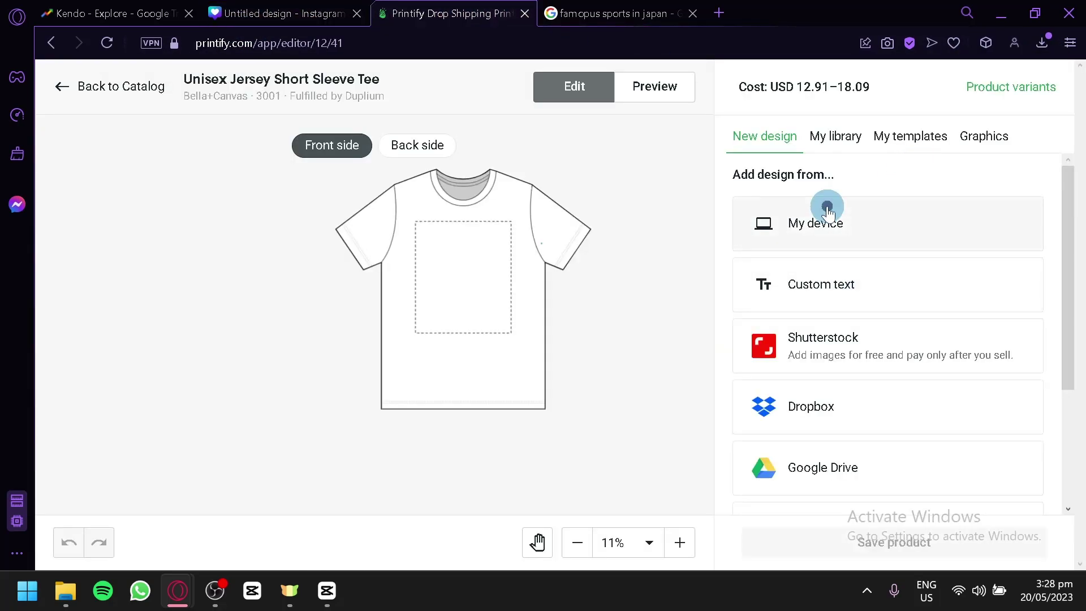
Step: Upload the downloaded Kendo PNG onto the tee front and enlarge it to 12.43 × 12.43 in
{"action": "left_click", "coordinate": [826, 212]}
{"action": "left_click", "coordinate": [541, 324]}
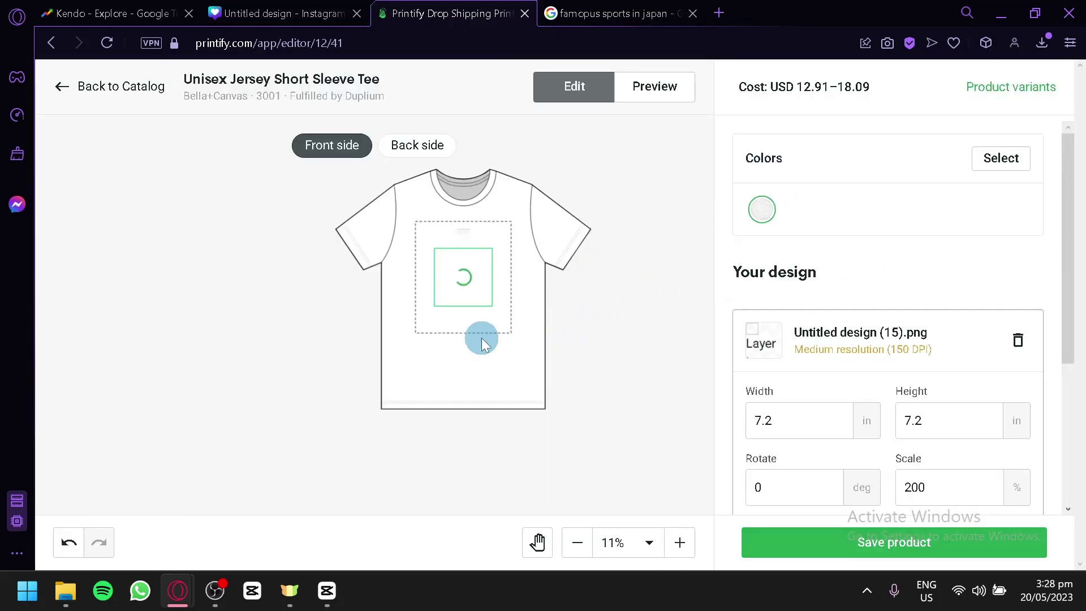
{"action": "left_click", "coordinate": [472, 266]}
{"action": "mouse_move", "coordinate": [492, 305]}
{"action": "left_mouse_down"}
{"action": "mouse_move", "coordinate": [541, 346]}
{"action": "mouse_move", "coordinate": [474, 274]}
{"action": "mouse_move", "coordinate": [504, 301]}
{"action": "mouse_move", "coordinate": [493, 290]}
{"action": "mouse_move", "coordinate": [490, 302]}
{"action": "left_mouse_up"}
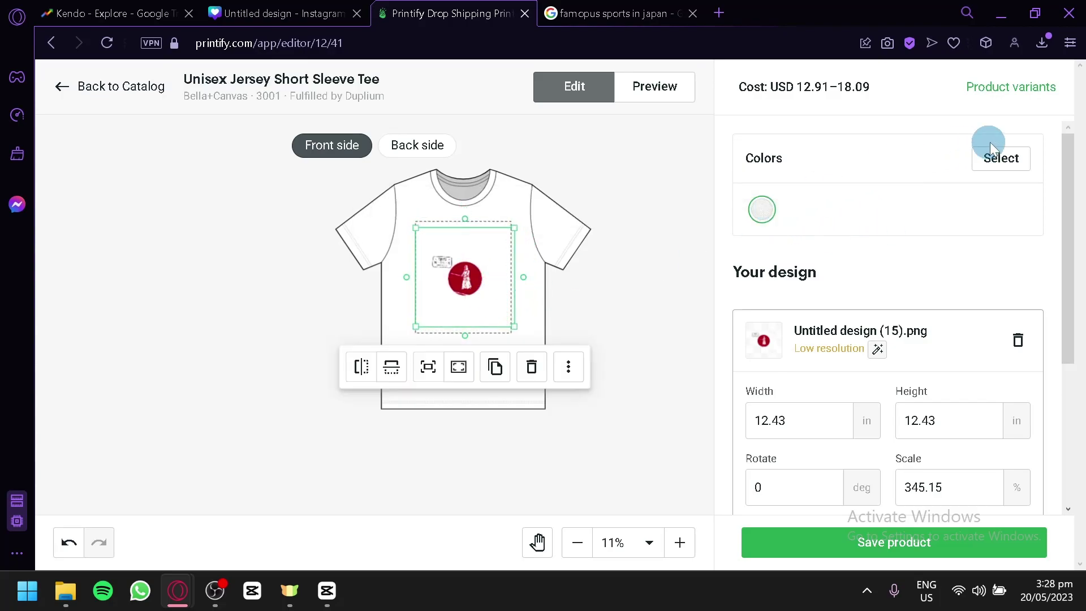
Step: Add Black as a tee colour
{"action": "left_click", "coordinate": [1001, 158]}
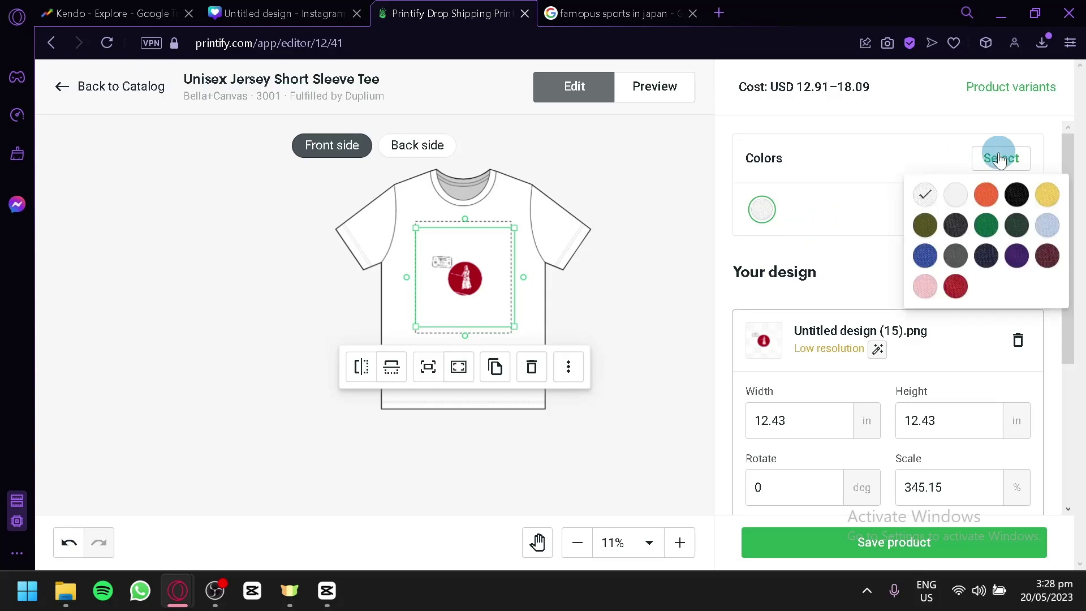
{"action": "left_click", "coordinate": [1017, 195]}
{"action": "left_click", "coordinate": [556, 317]}
Step: Check the back side is blank, return to the front, and save the product
{"action": "left_click", "coordinate": [497, 284]}
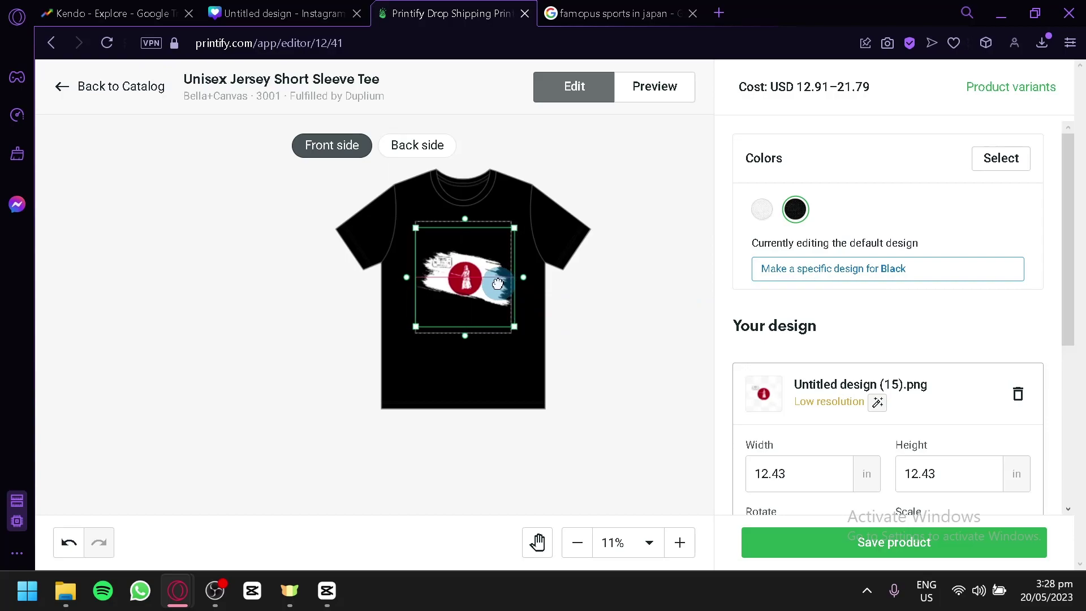
{"action": "left_click", "coordinate": [663, 322]}
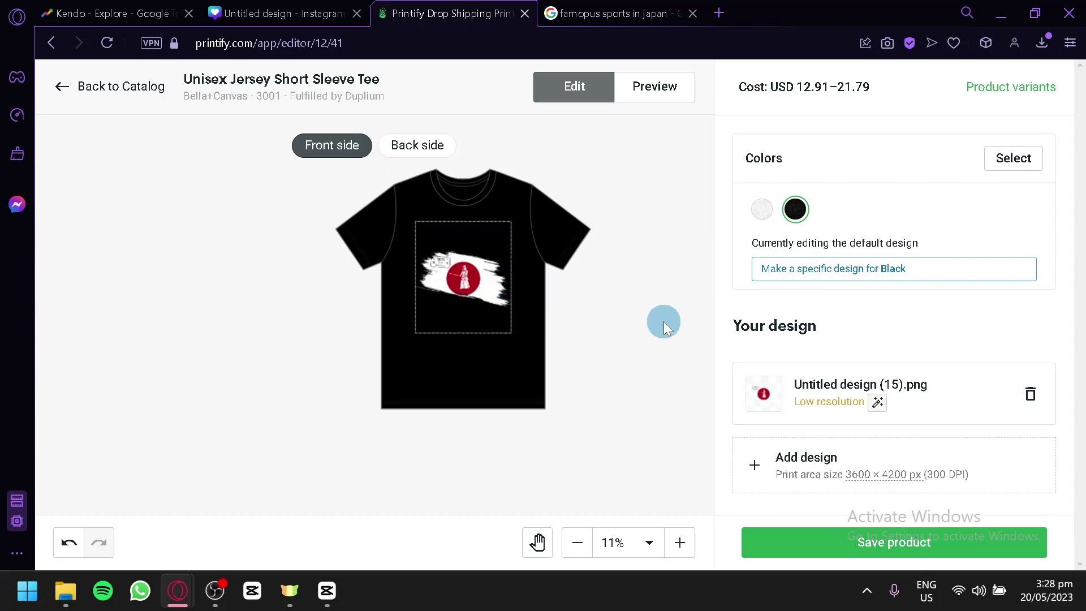
{"action": "left_click", "coordinate": [417, 145]}
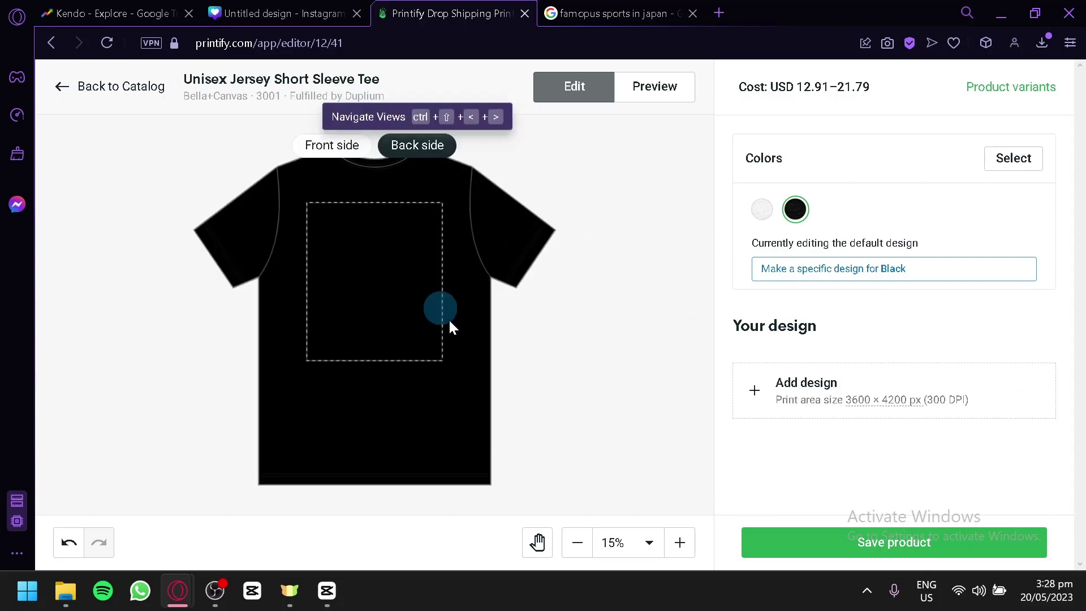
{"action": "left_click", "coordinate": [332, 145]}
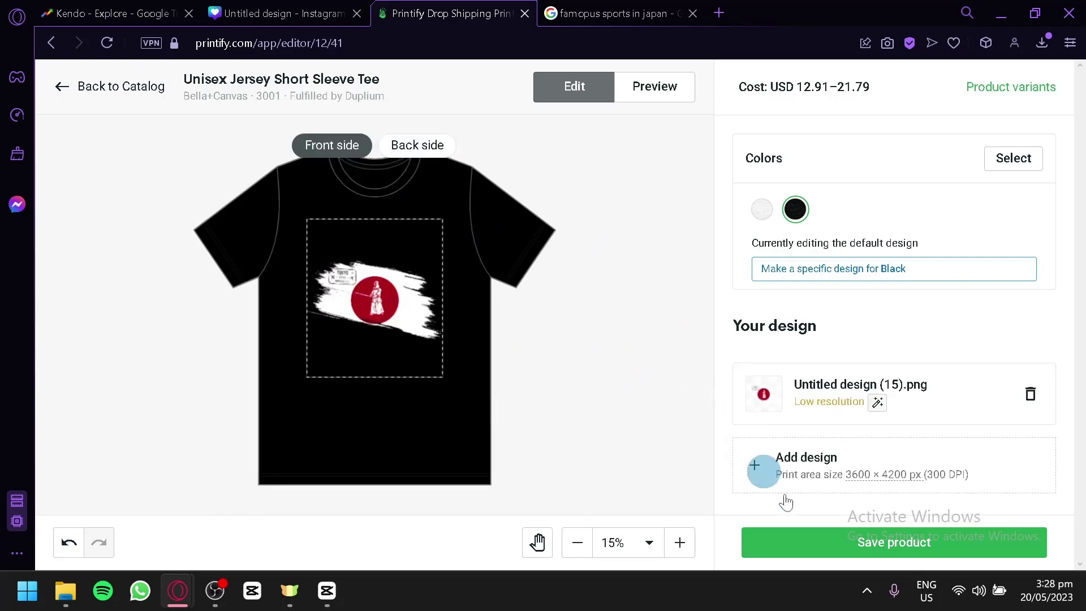
{"action": "left_click", "coordinate": [851, 531]}
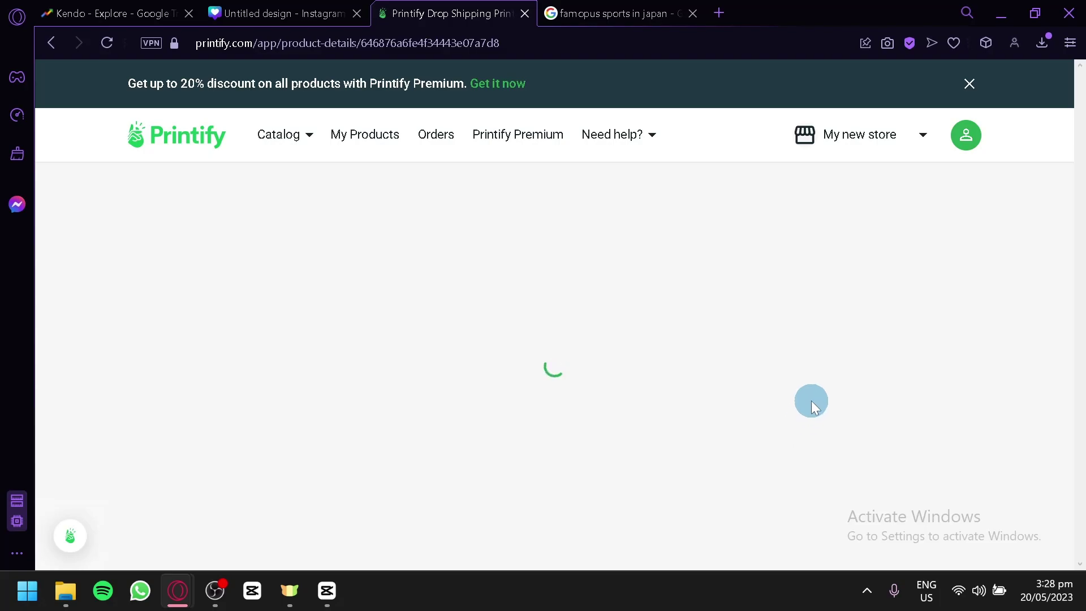
Step: Try the Person 1 and Person 2 mockups, then set Person 3 as the title image
{"action": "scroll", "coordinate": [611, 245], "scroll_direction": "down", "scroll_amount": 3}
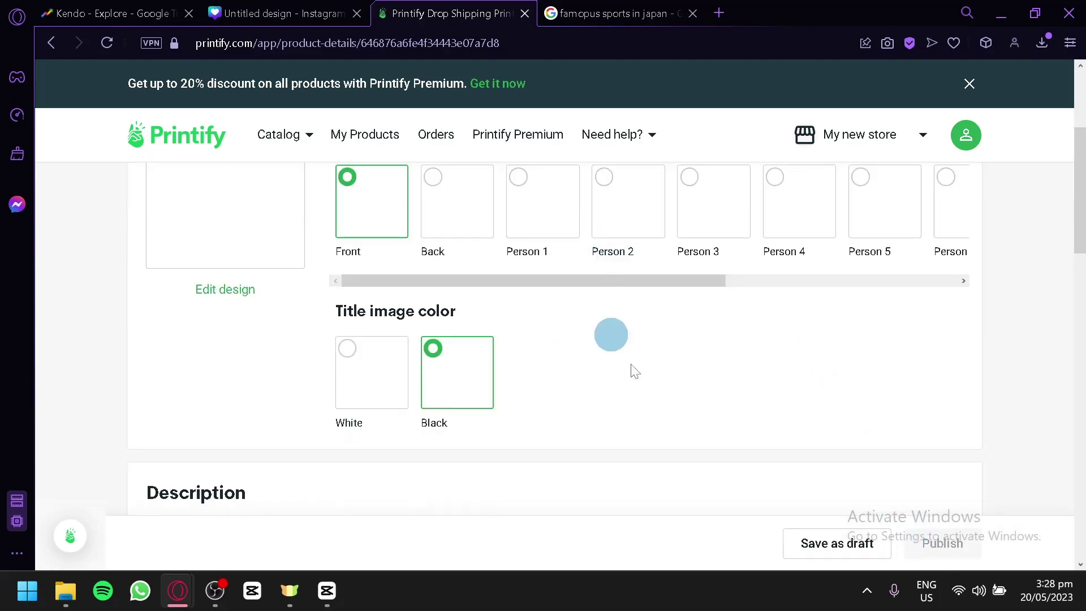
{"action": "scroll", "coordinate": [566, 328], "scroll_direction": "up", "scroll_amount": 2}
{"action": "left_click", "coordinate": [538, 321]}
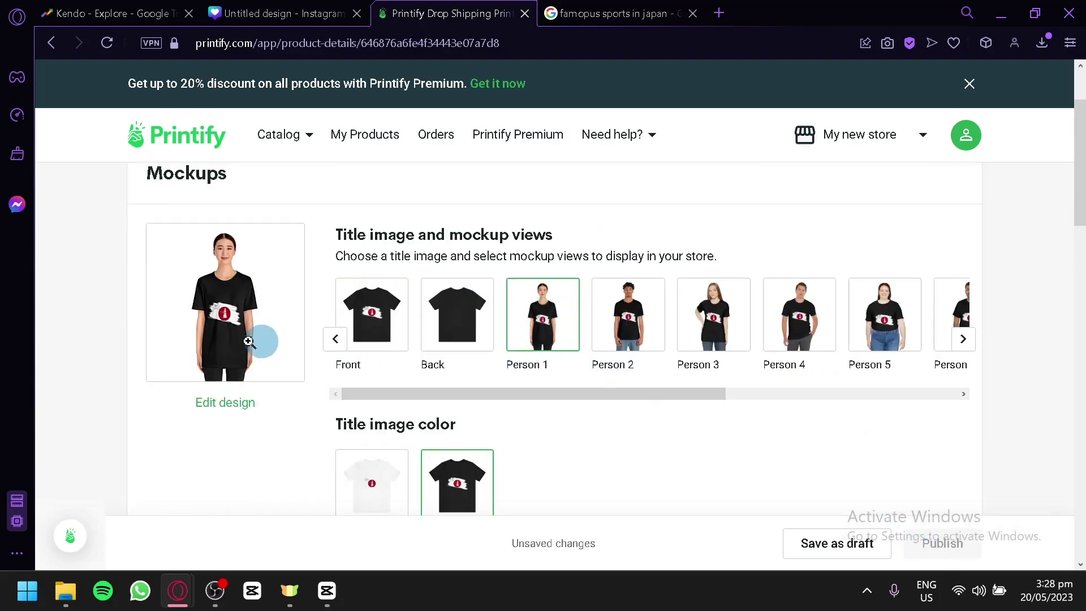
{"action": "left_click", "coordinate": [630, 320]}
{"action": "left_click", "coordinate": [714, 316]}
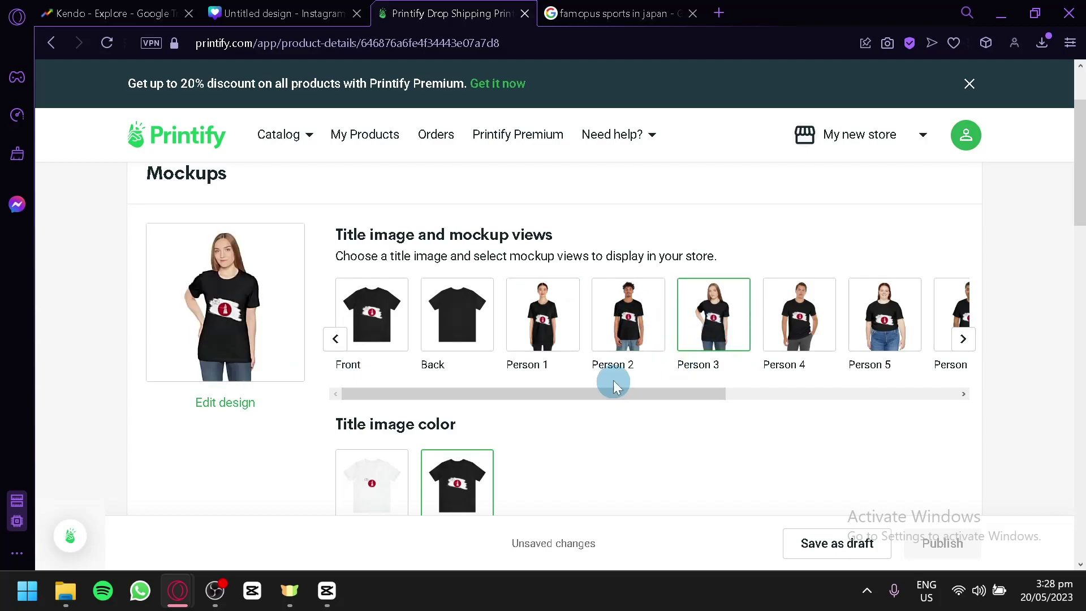
Step: Review the black tee mockup views, briefly checking the Kendo trends results
{"action": "scroll", "coordinate": [614, 380], "scroll_direction": "down", "scroll_amount": 6}
{"action": "scroll", "coordinate": [615, 378], "scroll_direction": "down", "scroll_amount": 12}
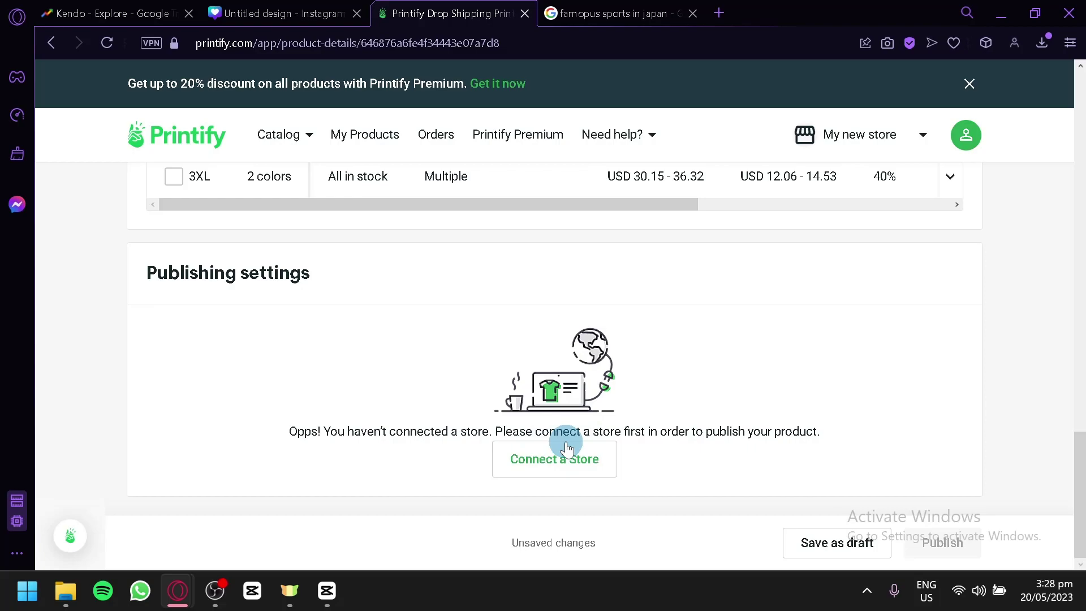
{"action": "scroll", "coordinate": [566, 444], "scroll_direction": "up", "scroll_amount": 15}
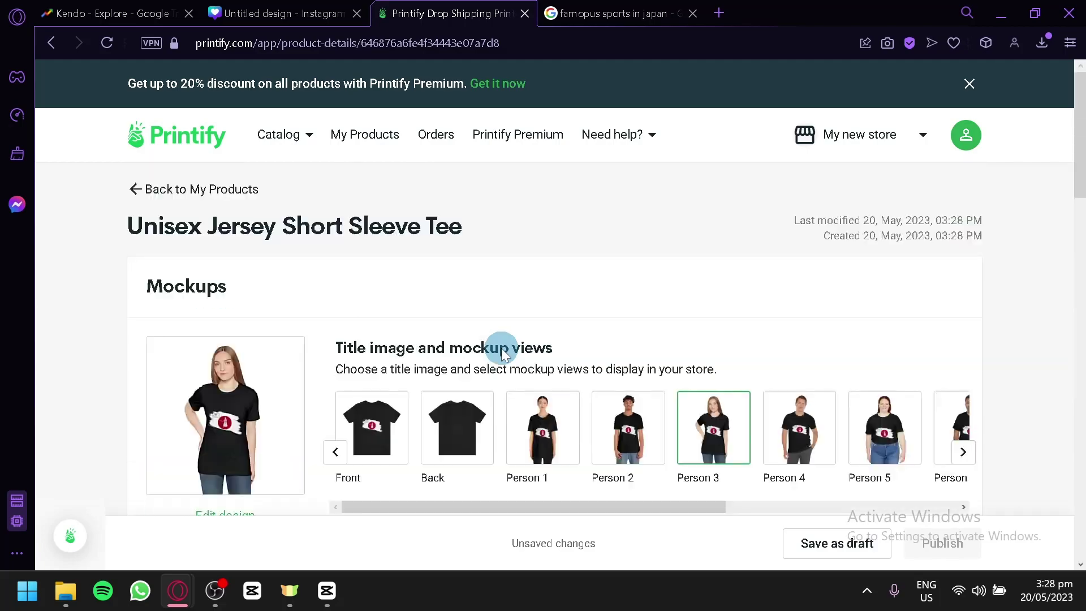
{"action": "scroll", "coordinate": [237, 432], "scroll_direction": "down", "scroll_amount": 2}
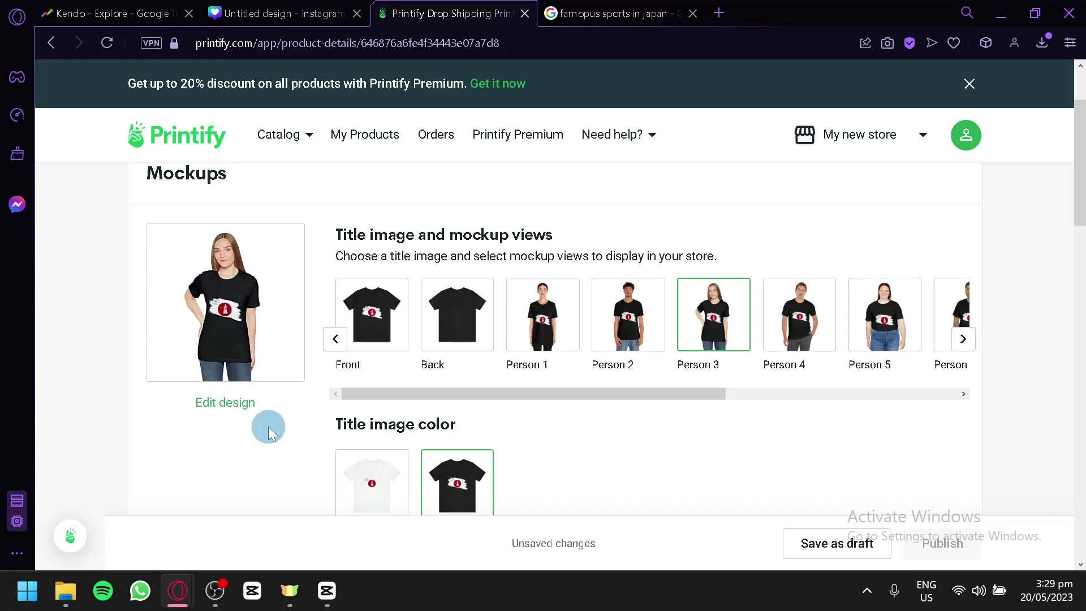
{"action": "left_click", "coordinate": [143, 7]}
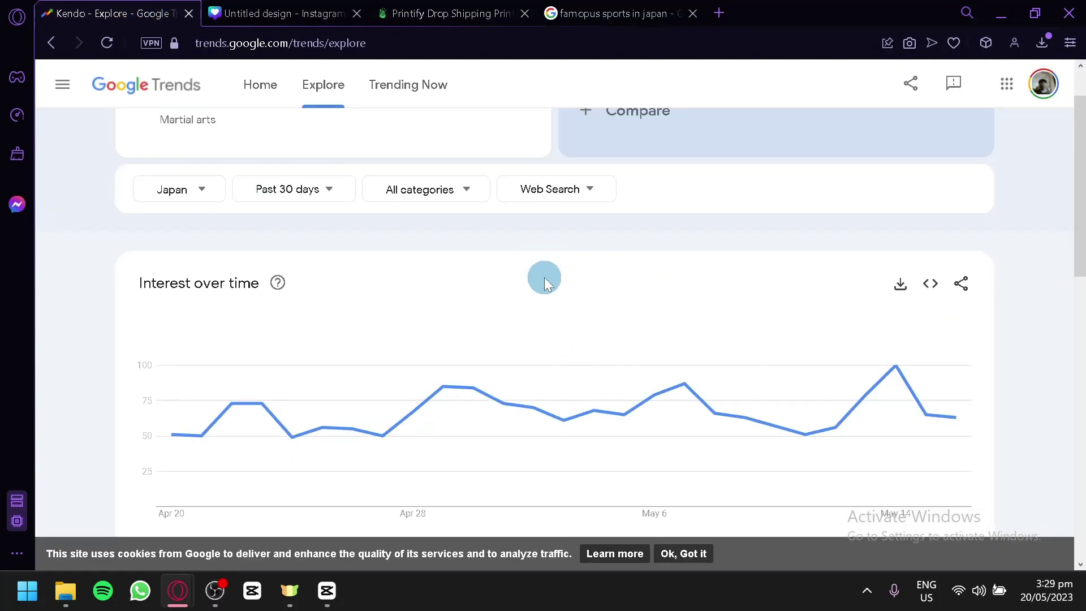
{"action": "left_click", "coordinate": [446, 12]}
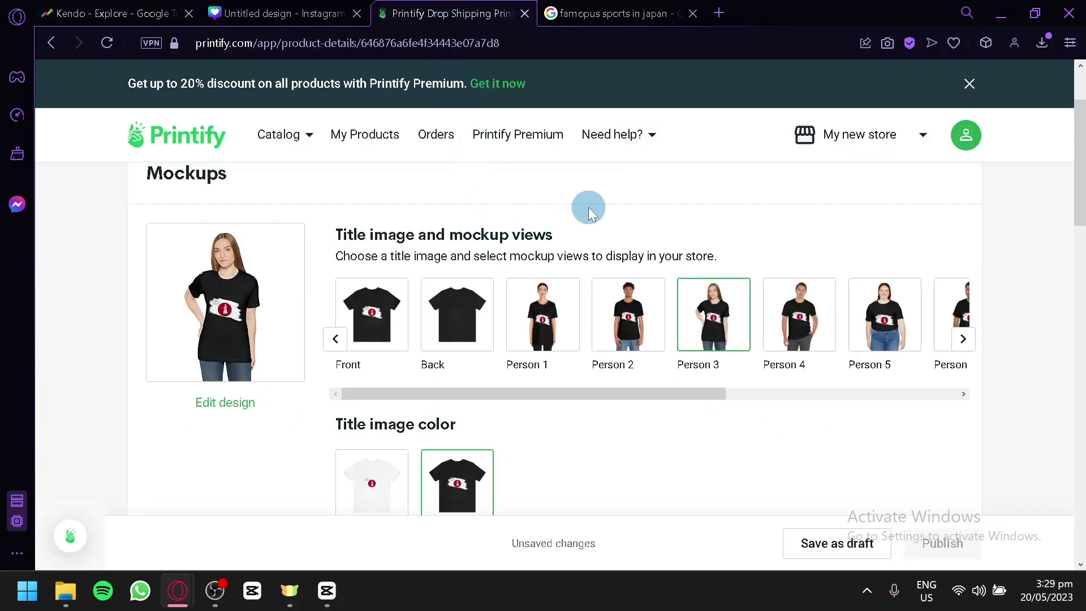
{"action": "scroll", "coordinate": [585, 207], "scroll_direction": "down", "scroll_amount": 4}
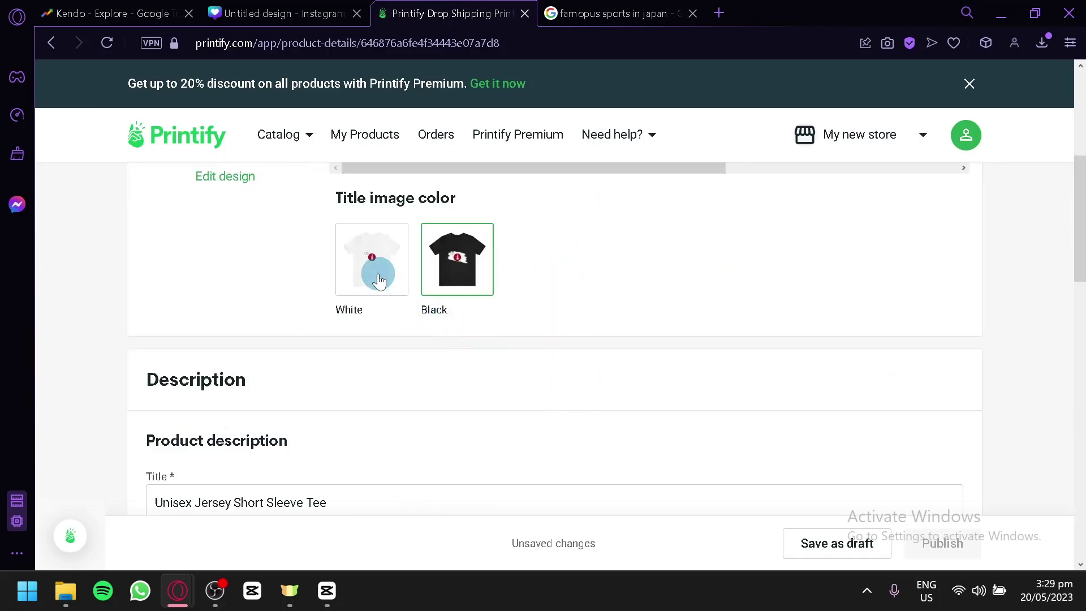
{"action": "scroll", "coordinate": [813, 461], "scroll_direction": "up", "scroll_amount": 6}
{"action": "scroll", "coordinate": [936, 370], "scroll_direction": "down", "scroll_amount": 6}
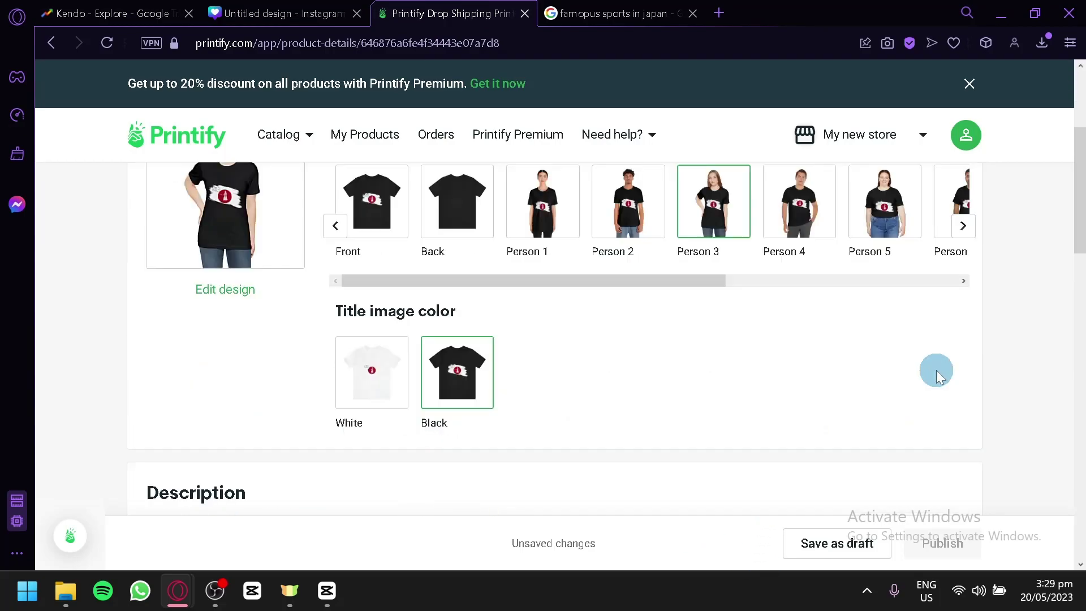
{"action": "scroll", "coordinate": [935, 370], "scroll_direction": "up", "scroll_amount": 4}
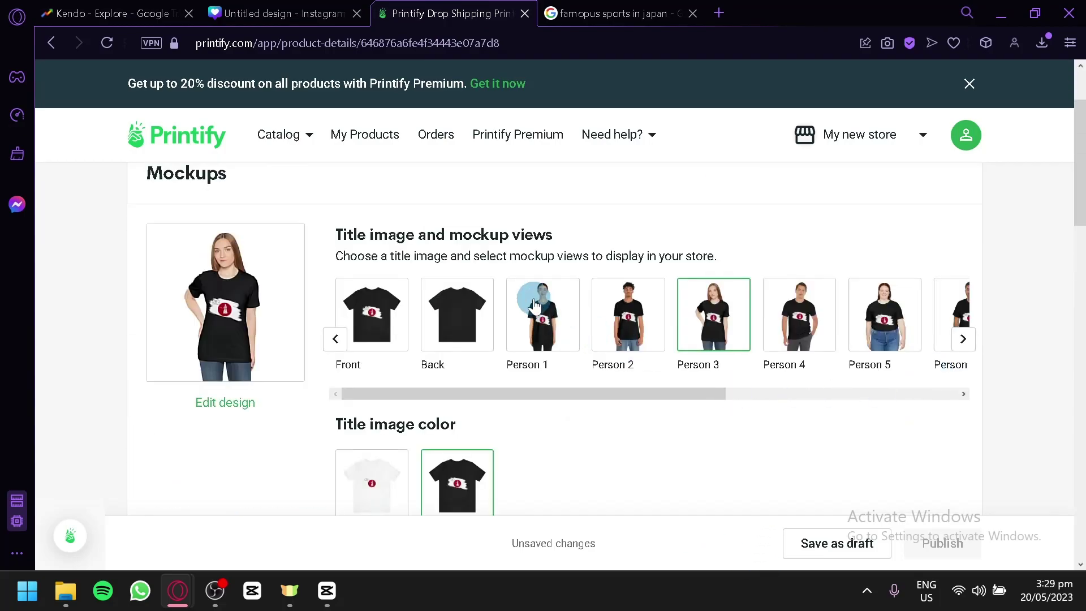